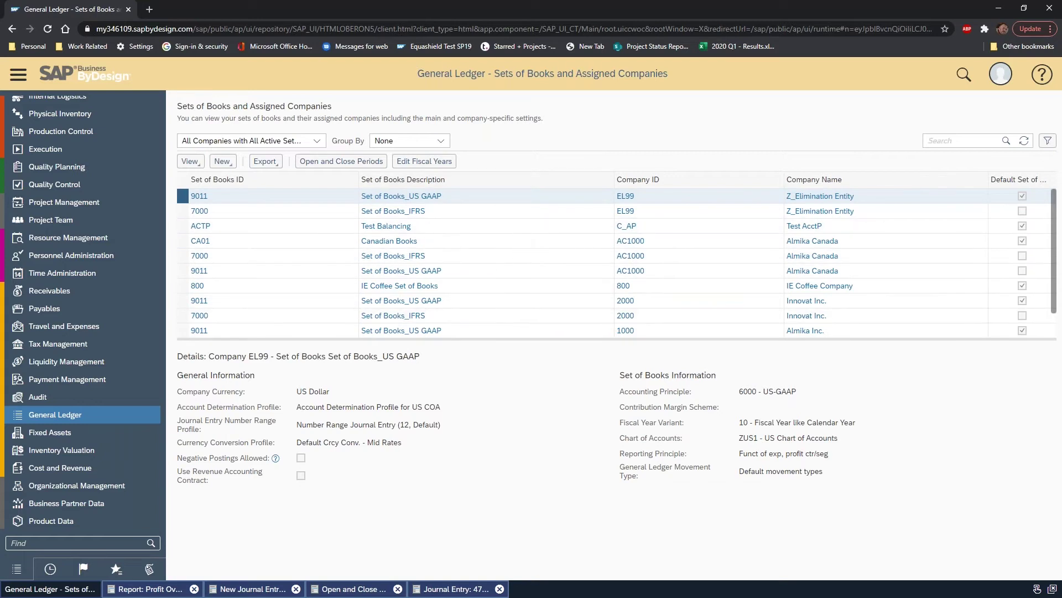
# Check EL99's fiscal years, then filter to company 2000 and open fiscal years for set of books 9011.
pyautogui.click(424, 161)
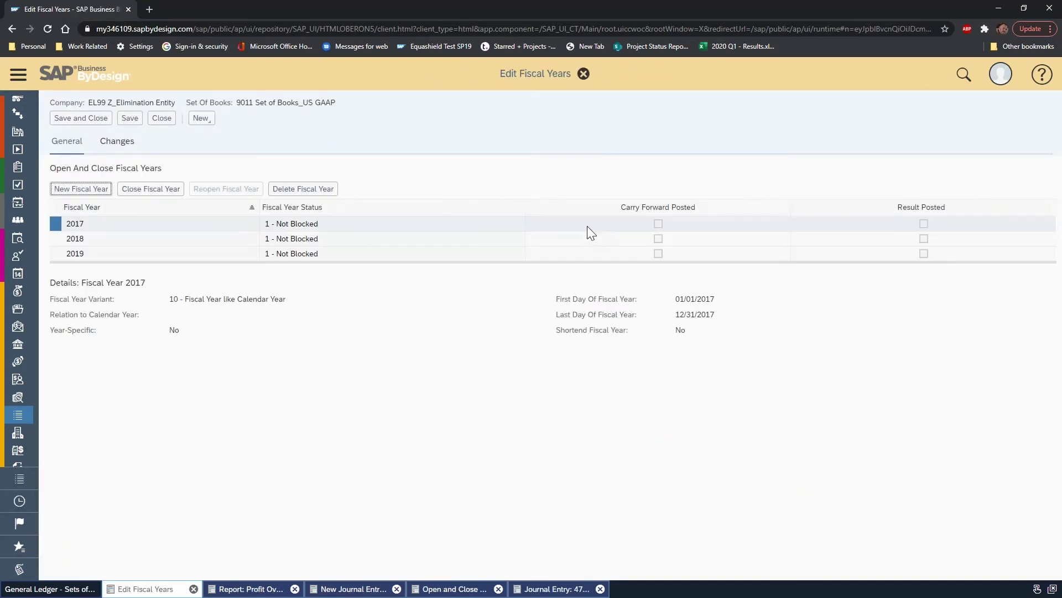
pyautogui.click(162, 118)
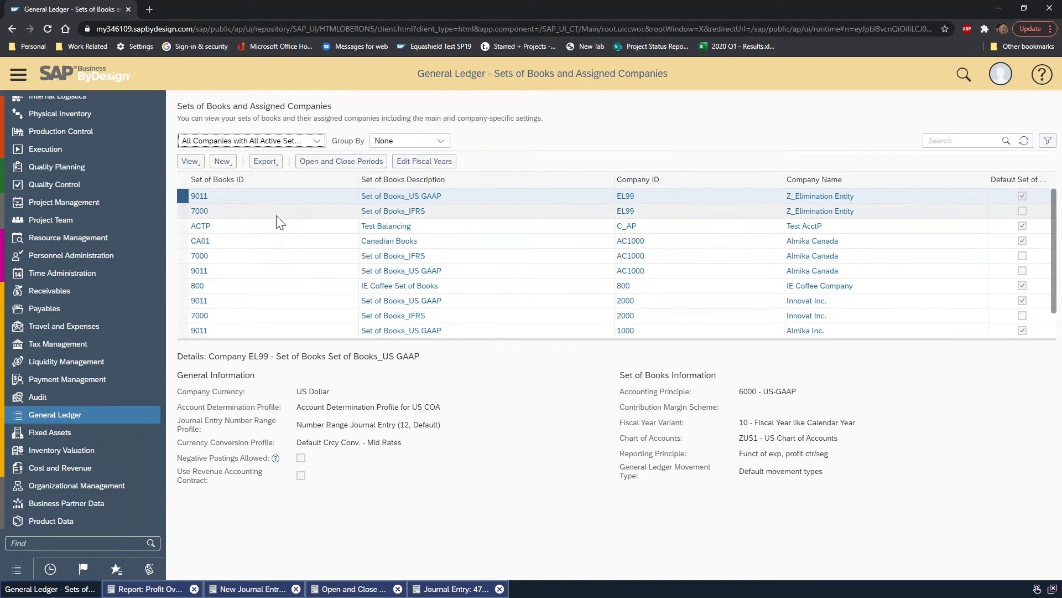
pyautogui.click(941, 141)
pyautogui.write('2000')
pyautogui.press('Return')
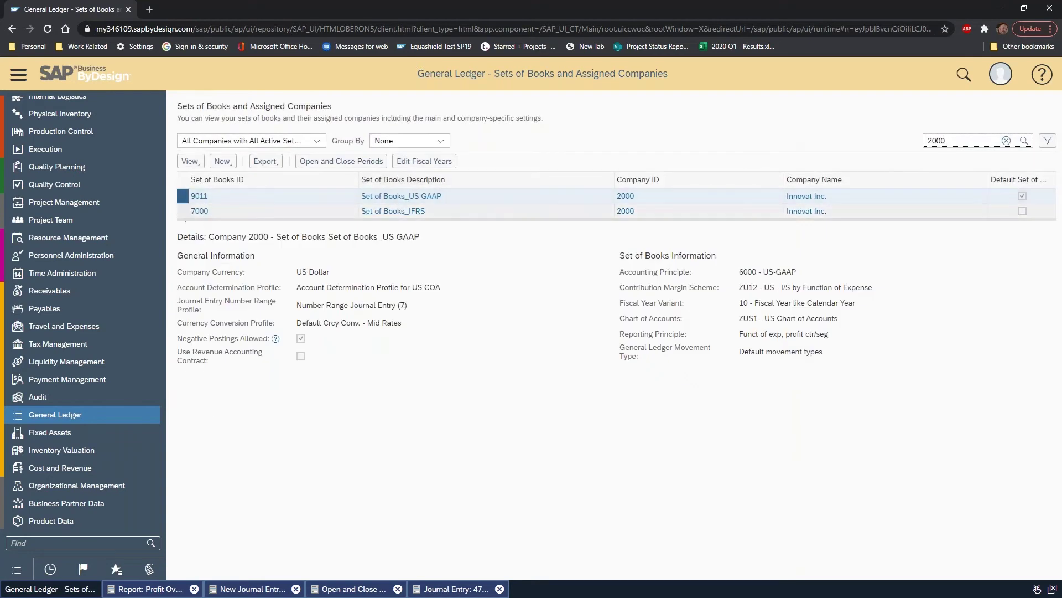
pyautogui.click(424, 161)
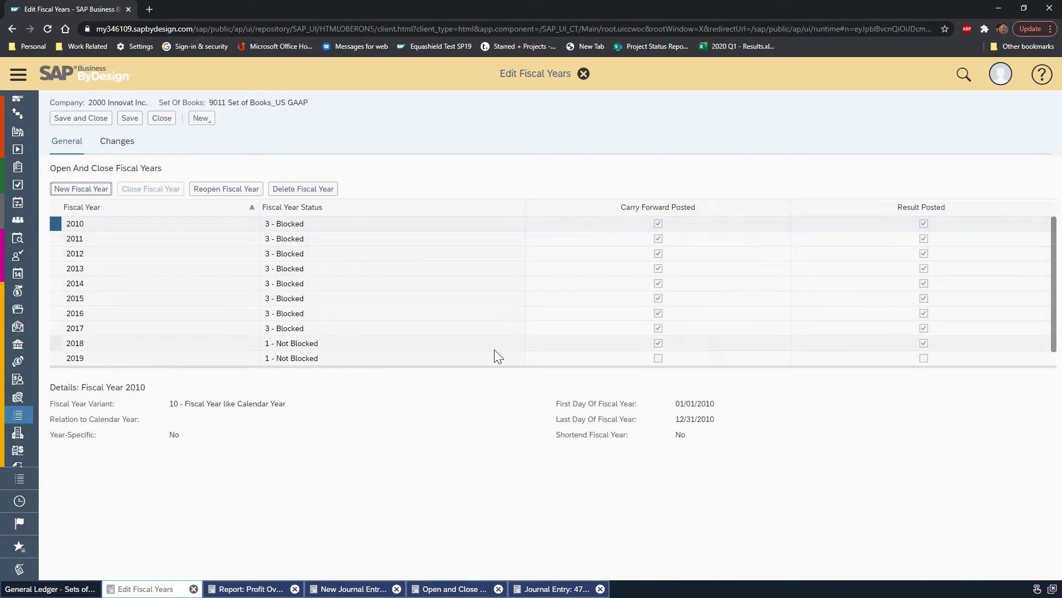
# View the details of company 2000's fiscal years 2018, 2019 and 2020.
pyautogui.click(61, 345)
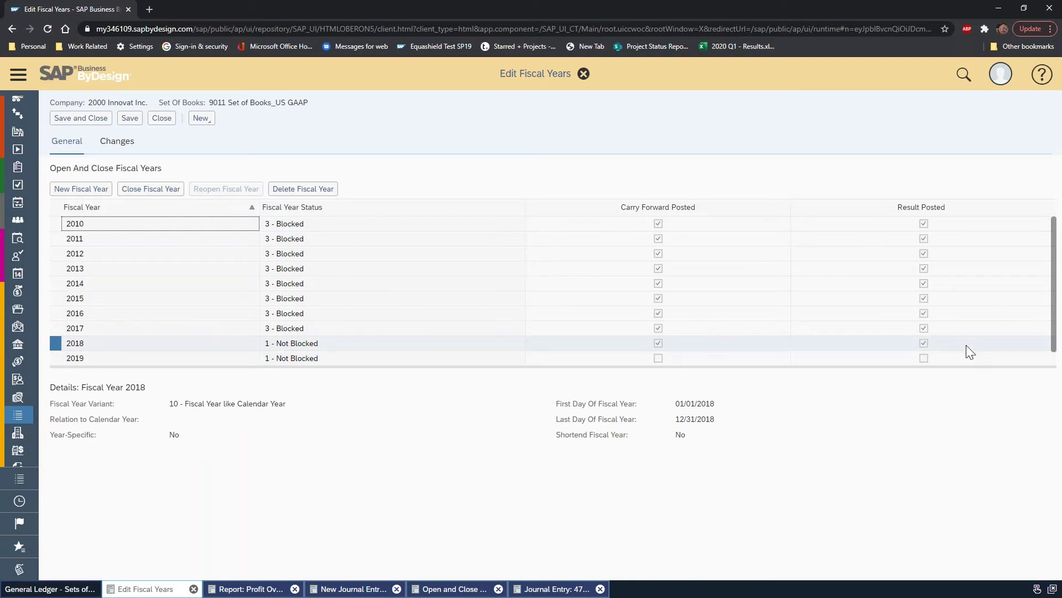
pyautogui.scroll(-1, 123, 329)
pyautogui.click(73, 346)
pyautogui.click(60, 357)
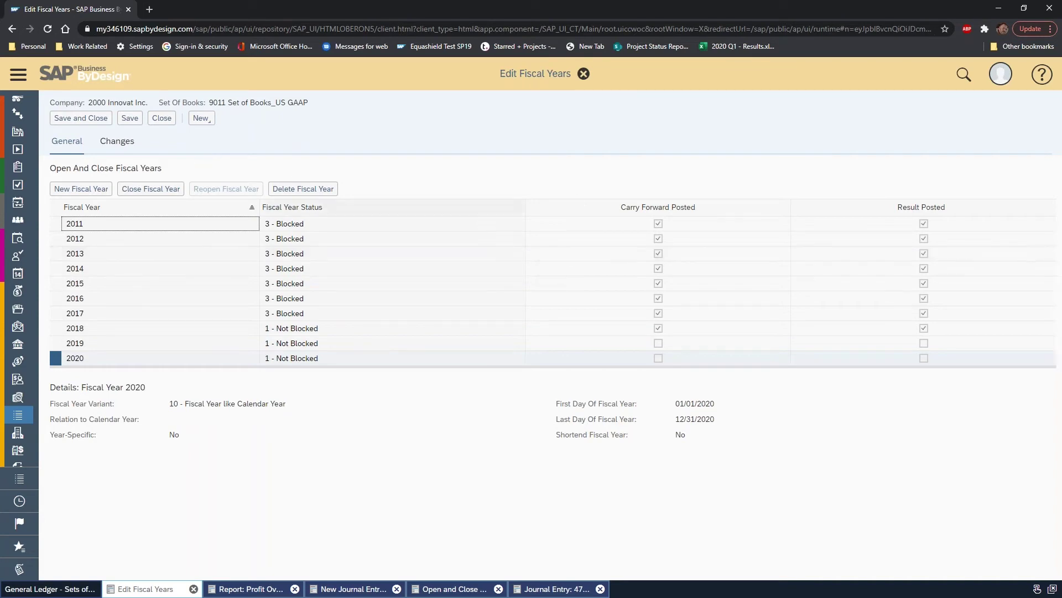
# Abandon the attempted new fiscal year without saving and open set of books 9011's accounting periods.
pyautogui.click(81, 193)
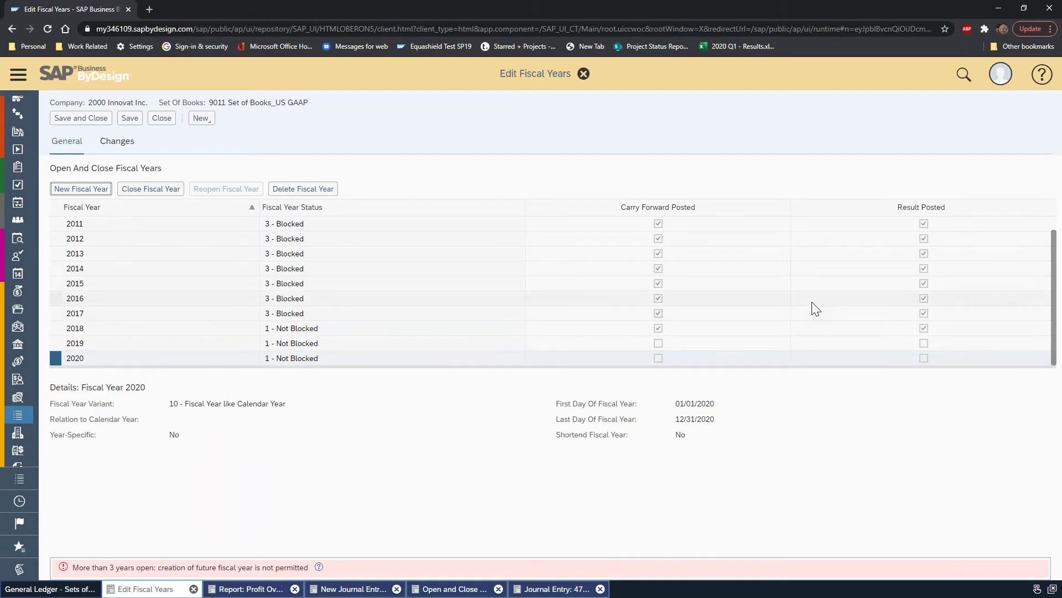
pyautogui.click(161, 118)
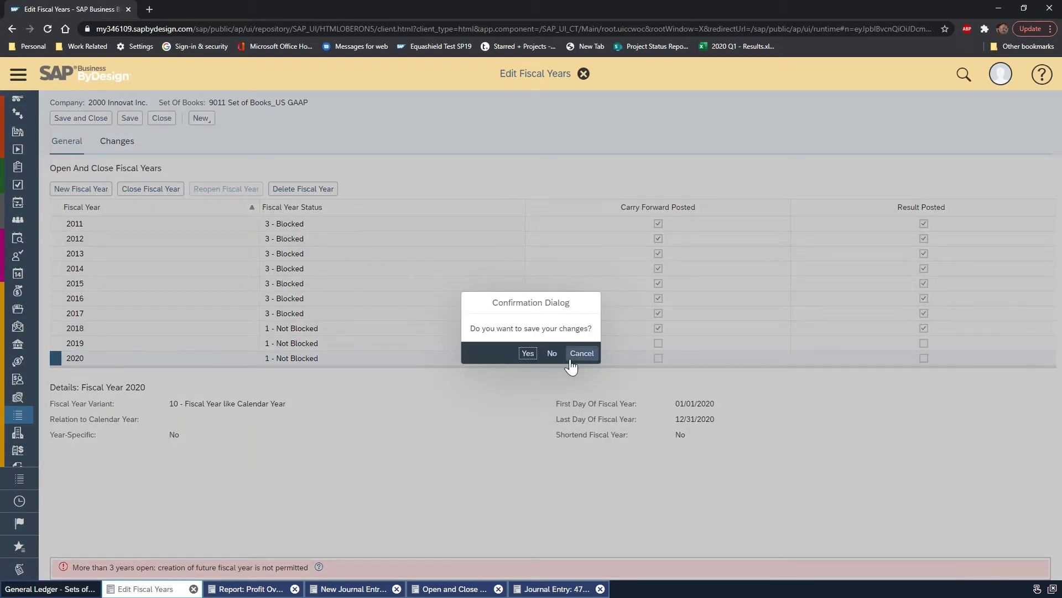
pyautogui.click(552, 354)
pyautogui.click(346, 163)
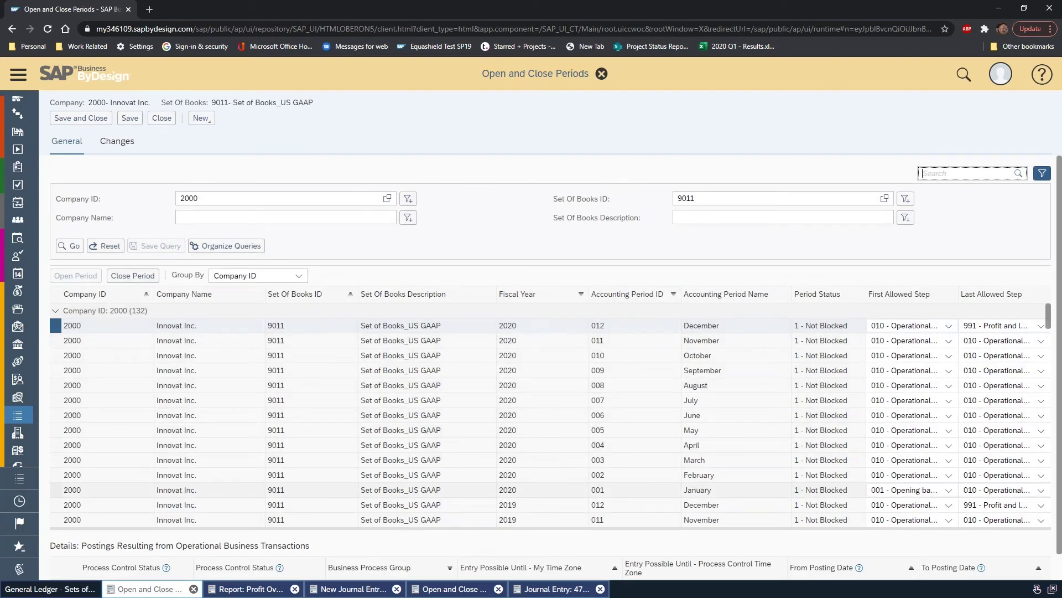
# Leave the accounting periods and select First Implementation under Business Configuration's Implementation Projects.
pyautogui.click(162, 118)
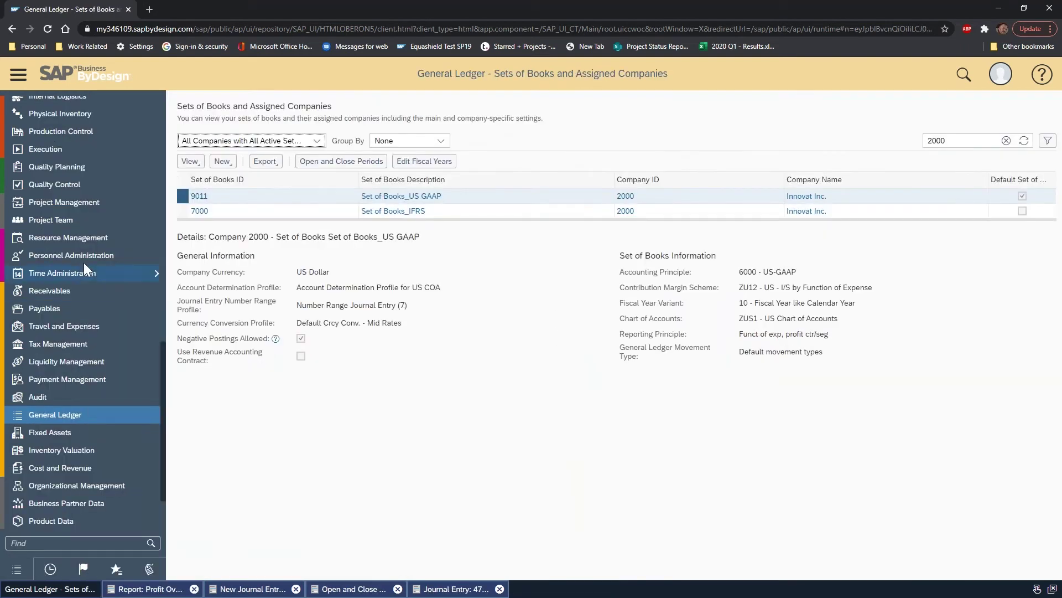
pyautogui.scroll(10, 94, 173)
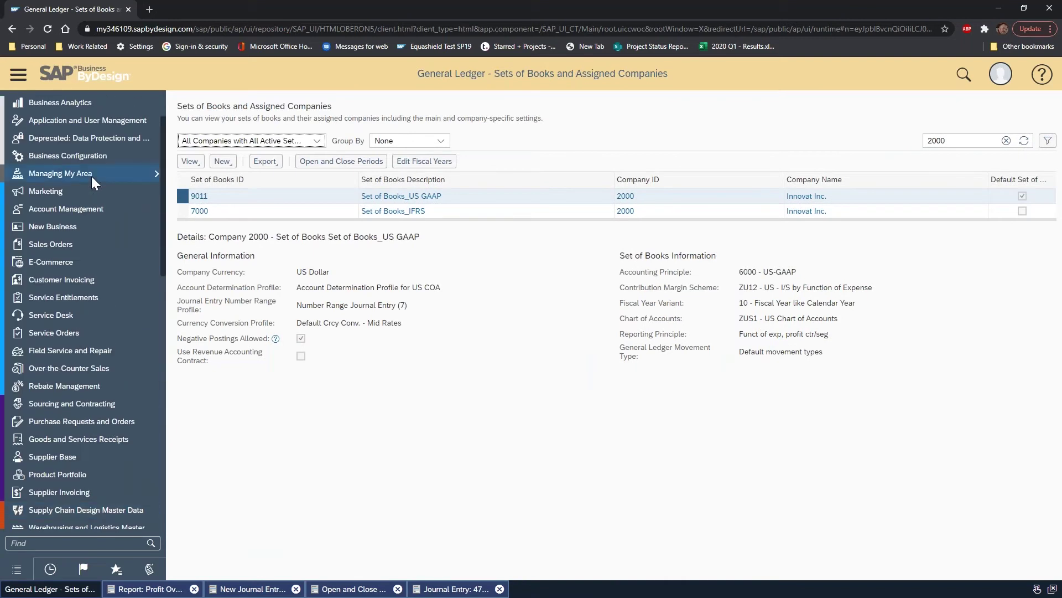
pyautogui.scroll(2, 91, 176)
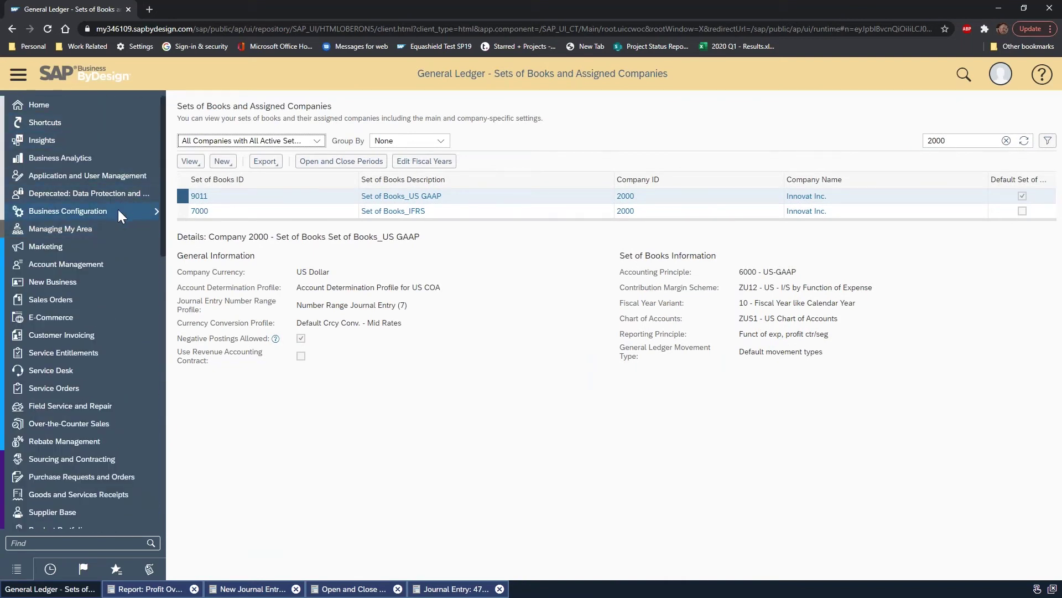
pyautogui.moveTo(117, 209)
pyautogui.click(218, 227)
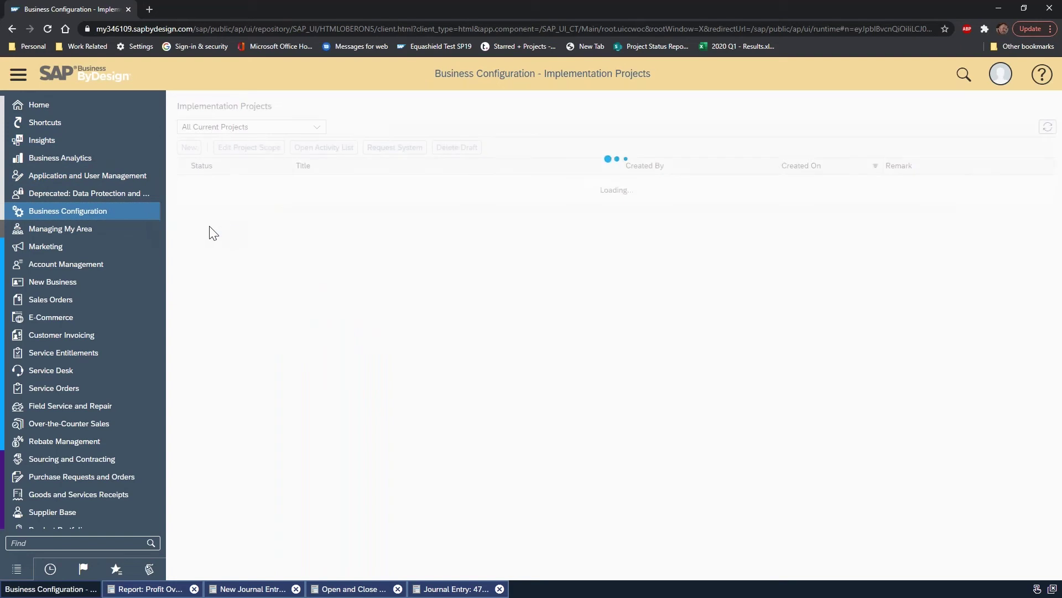
pyautogui.click(193, 185)
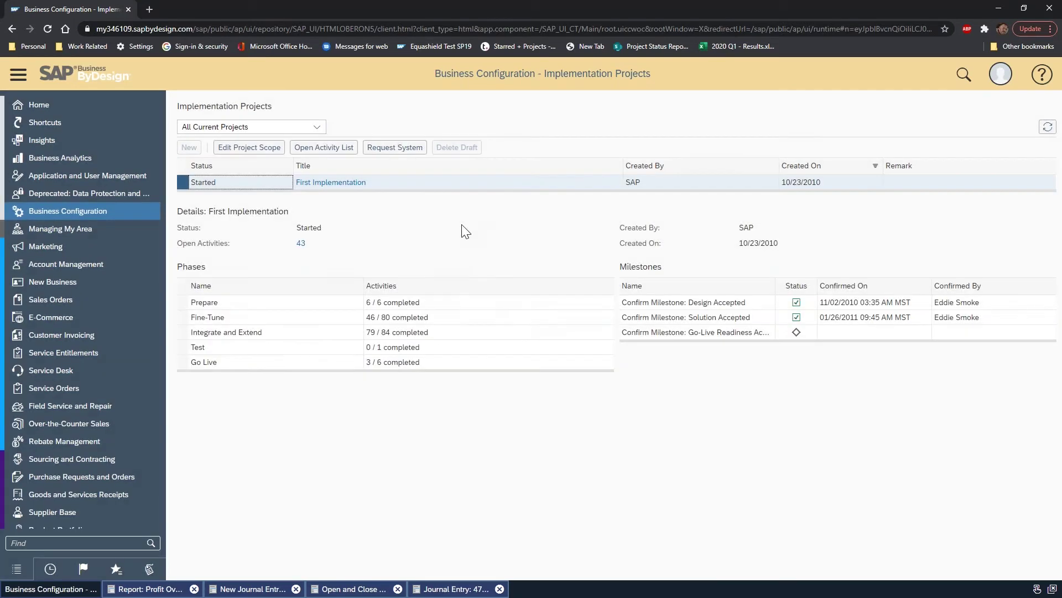
# Search First Implementation's activity list for 'chart*' and open the Charts of Accounts activity.
pyautogui.click(341, 146)
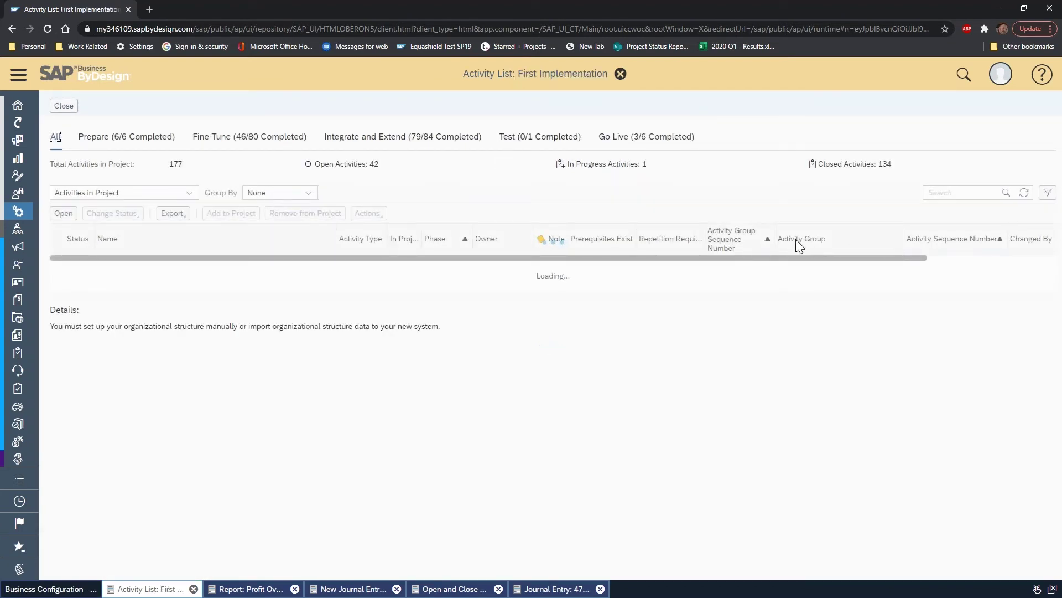
pyautogui.click(951, 194)
pyautogui.write('chart*')
pyautogui.press('Return')
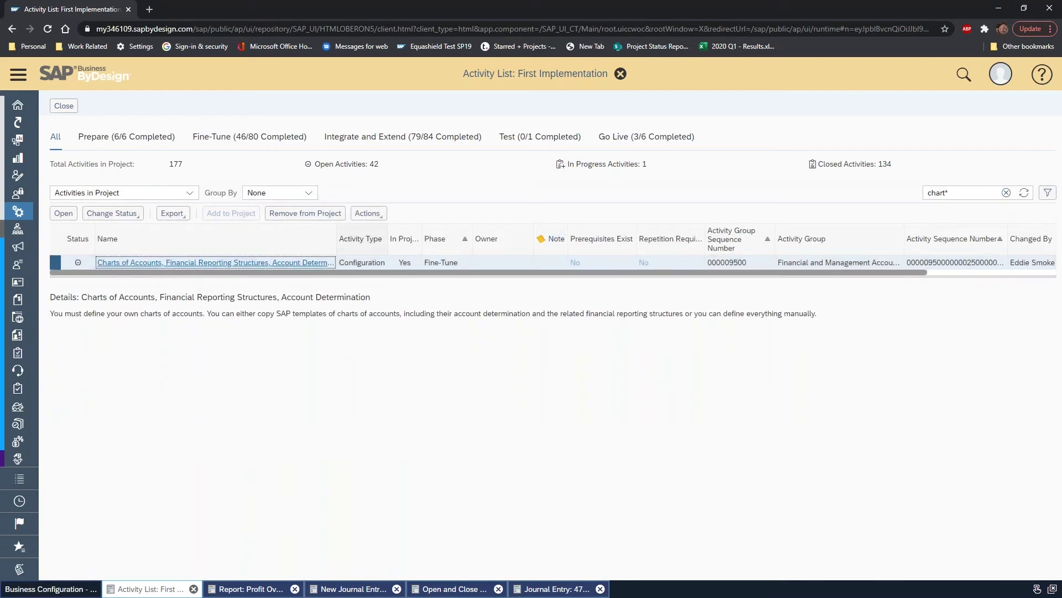
pyautogui.press('Return')
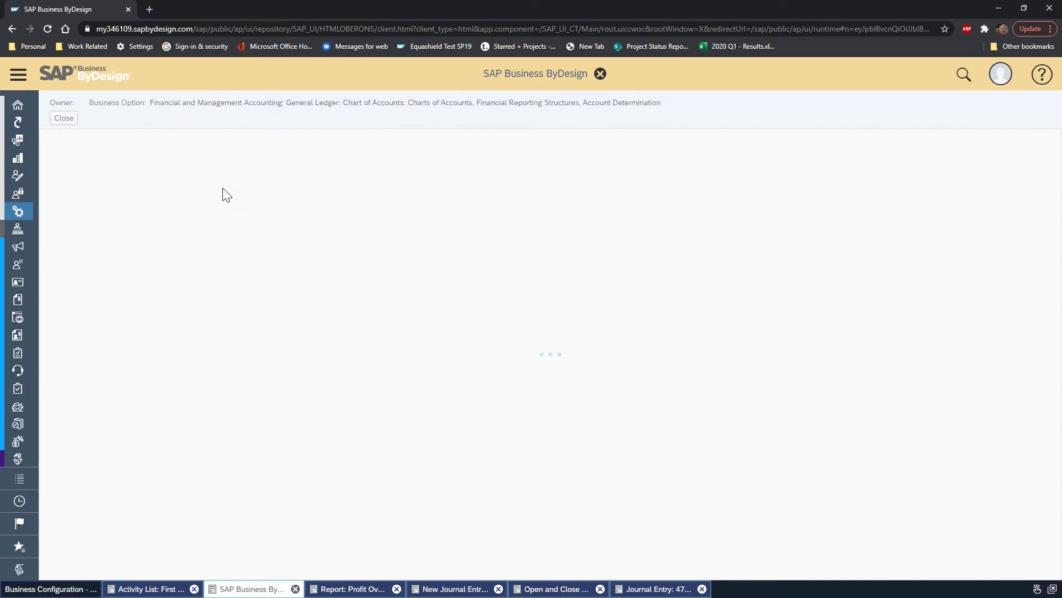
pyautogui.click(86, 199)
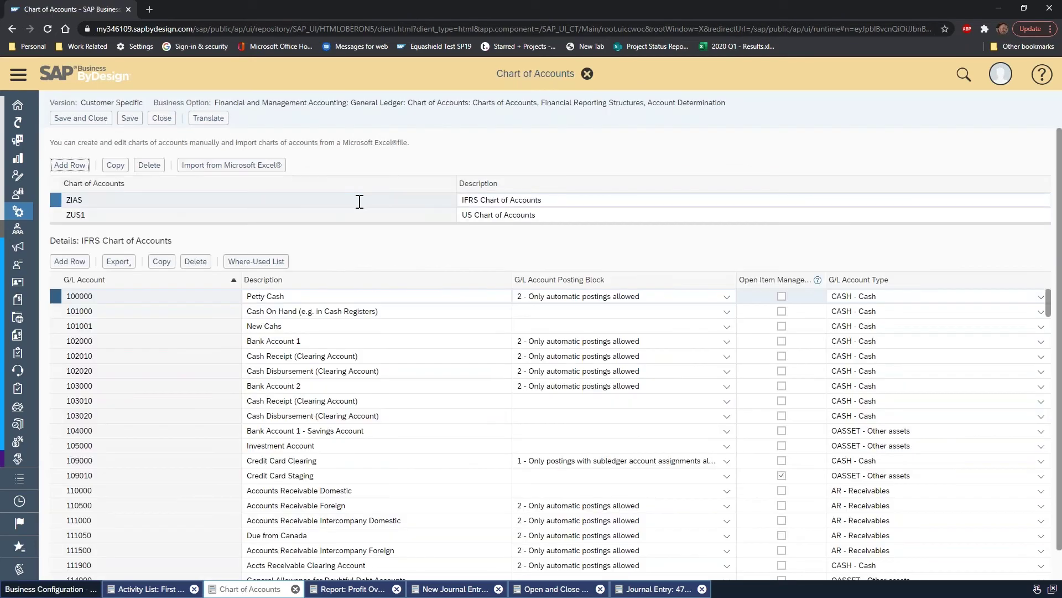
pyautogui.click(58, 215)
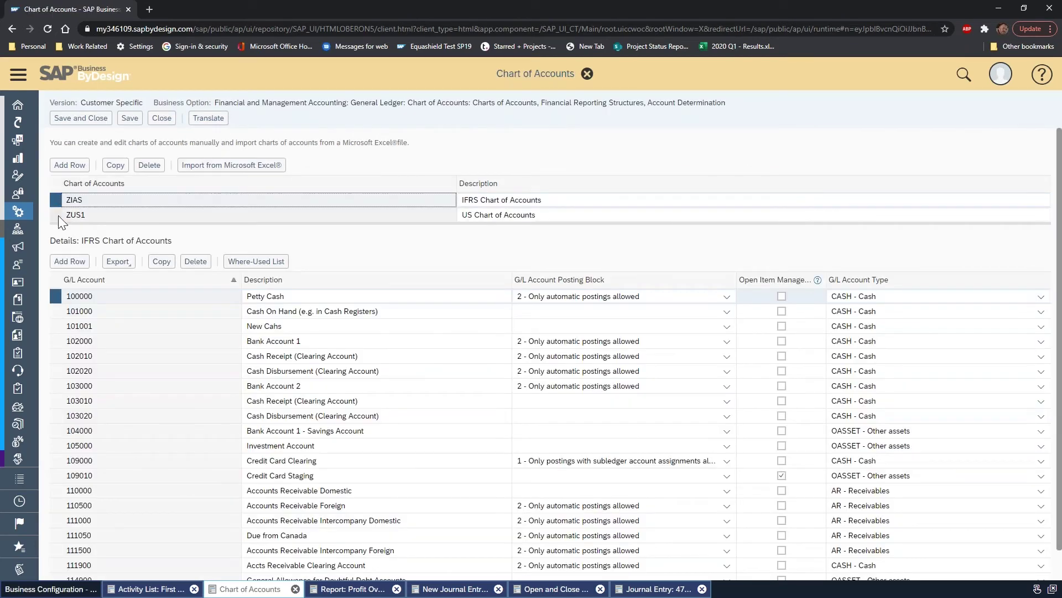
pyautogui.click(167, 281)
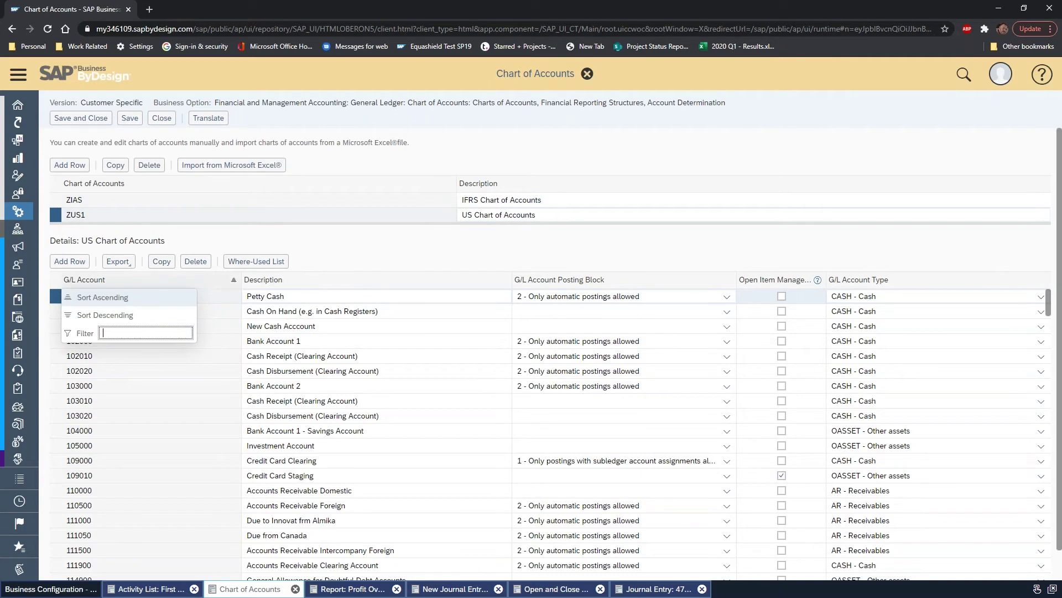
pyautogui.write('9*')
pyautogui.press('Return')
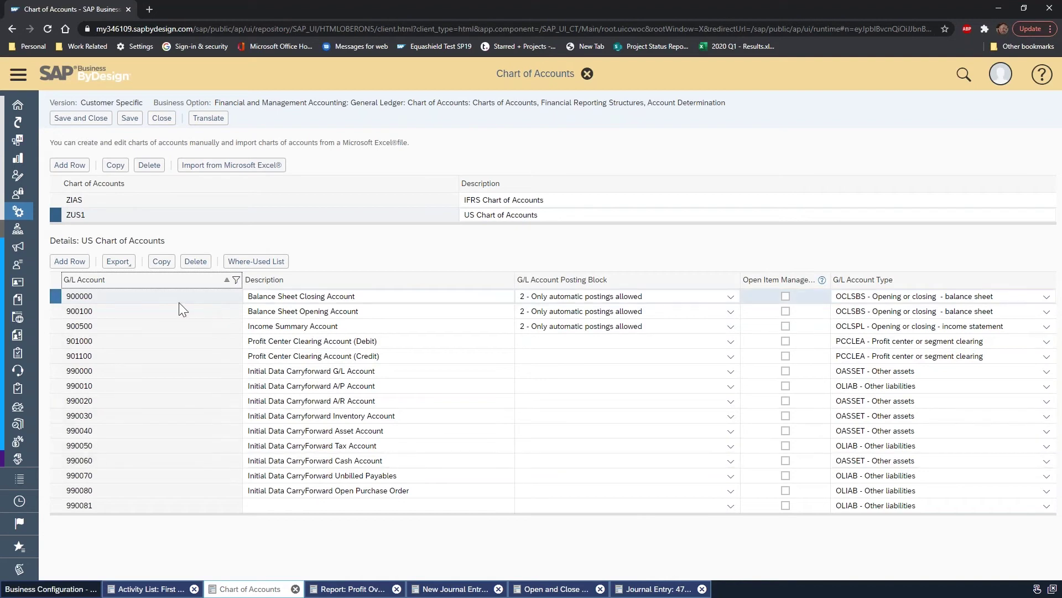
pyautogui.click(380, 297)
pyautogui.click(386, 311)
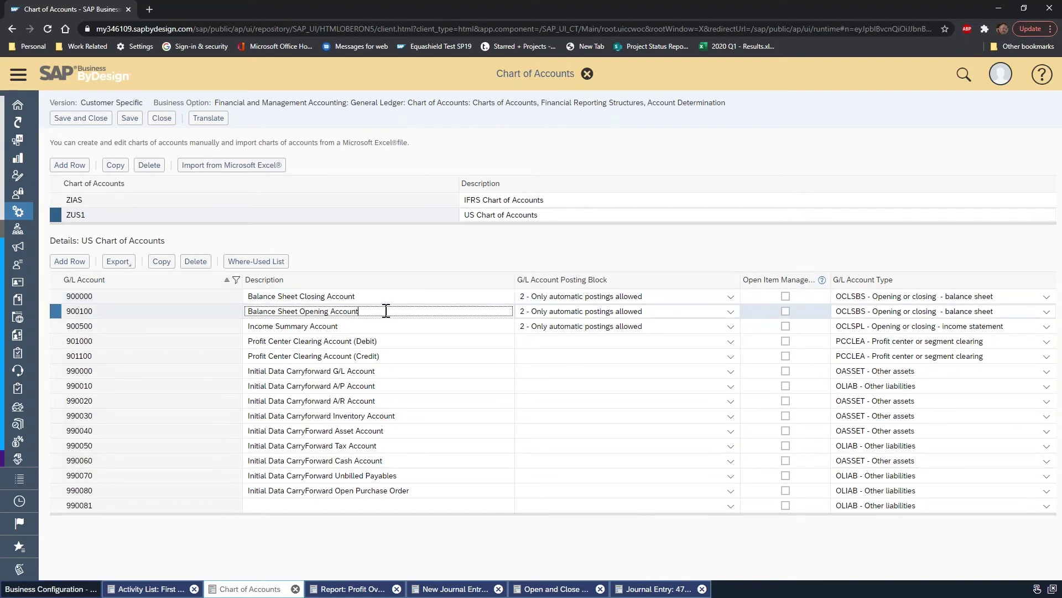
pyautogui.click(375, 297)
pyautogui.click(381, 311)
pyautogui.click(374, 320)
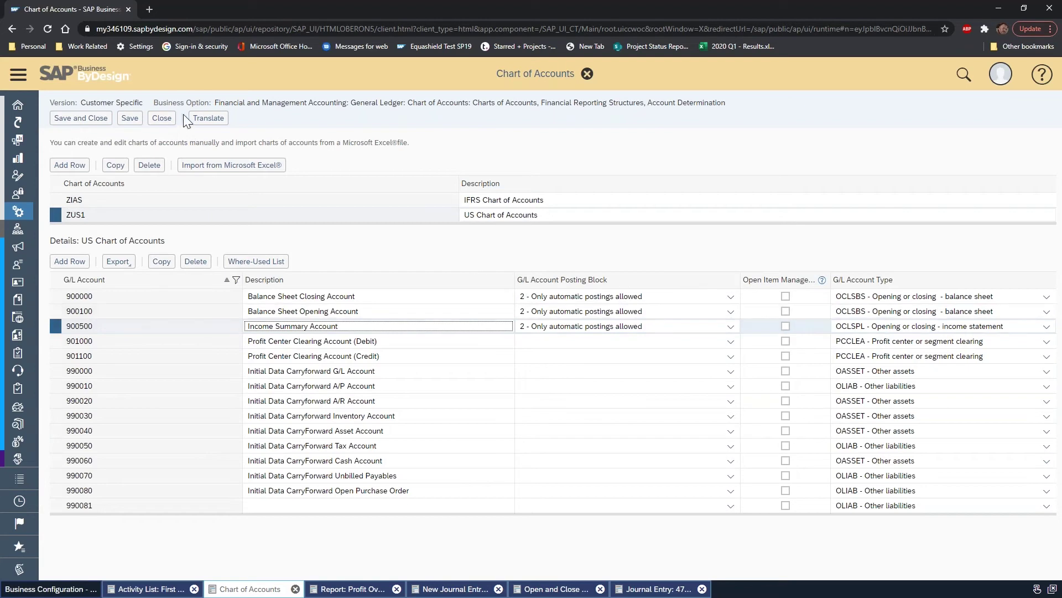
pyautogui.click(166, 119)
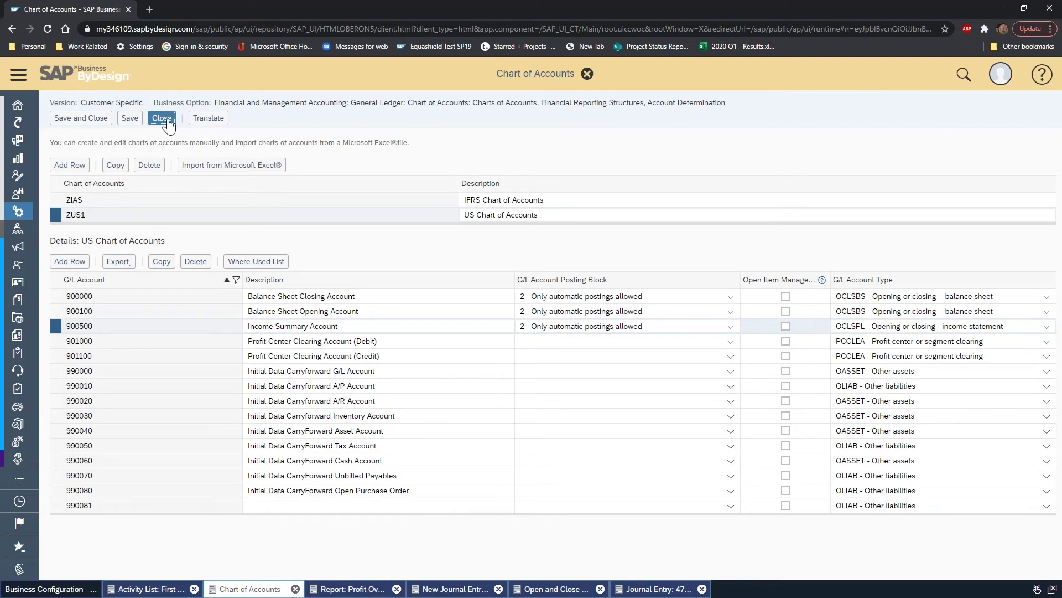
pyautogui.click(165, 120)
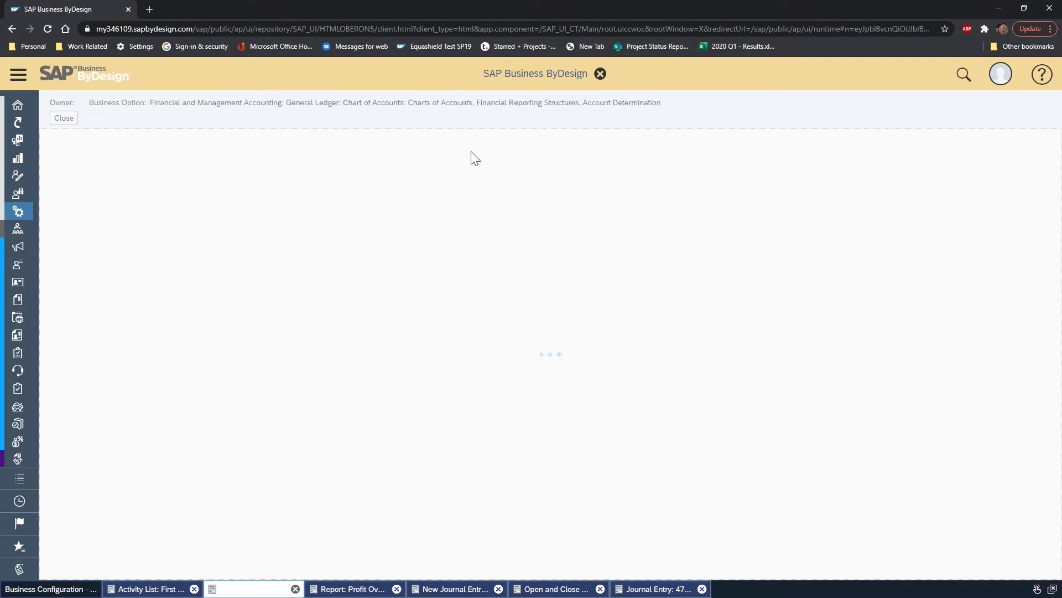
# Review general ledger account determination: Income Summary, Profit Center Clearing, and Opening/Closing Balance accounts 900000 and 900100.
pyautogui.click(91, 348)
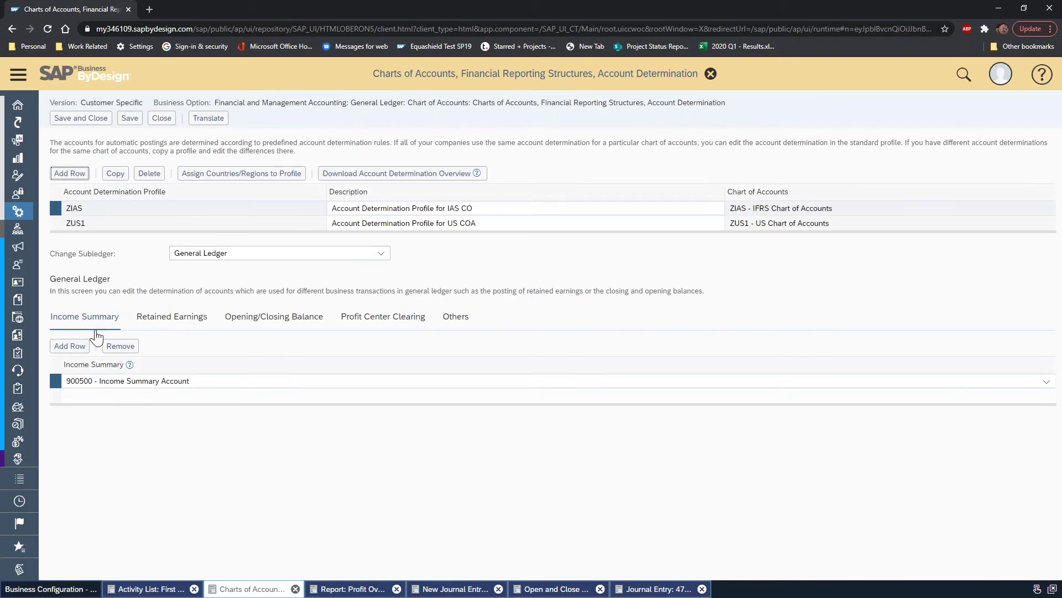
pyautogui.click(129, 364)
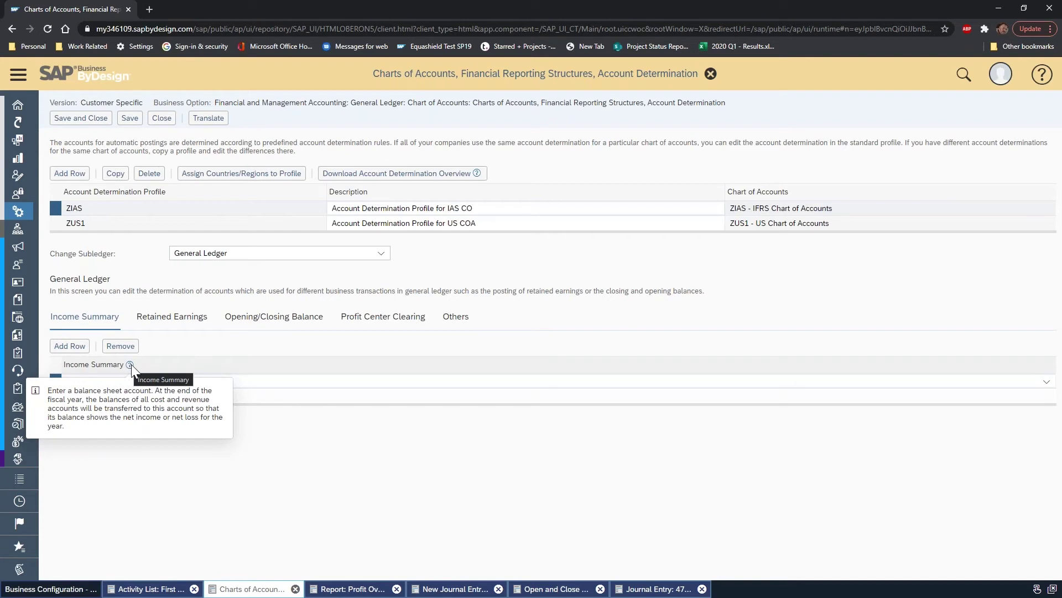
pyautogui.click(382, 320)
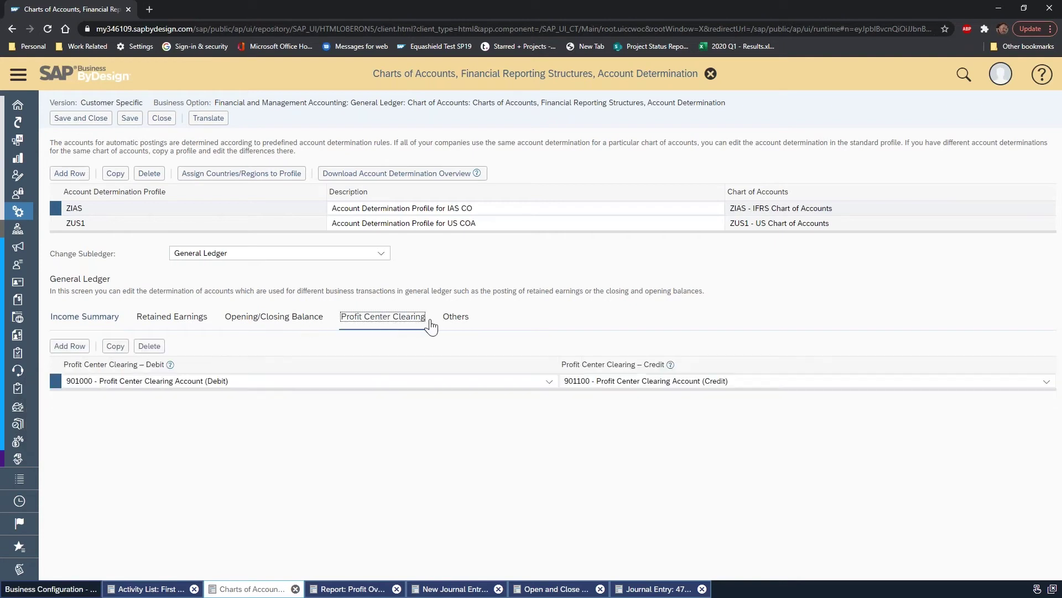
pyautogui.click(248, 320)
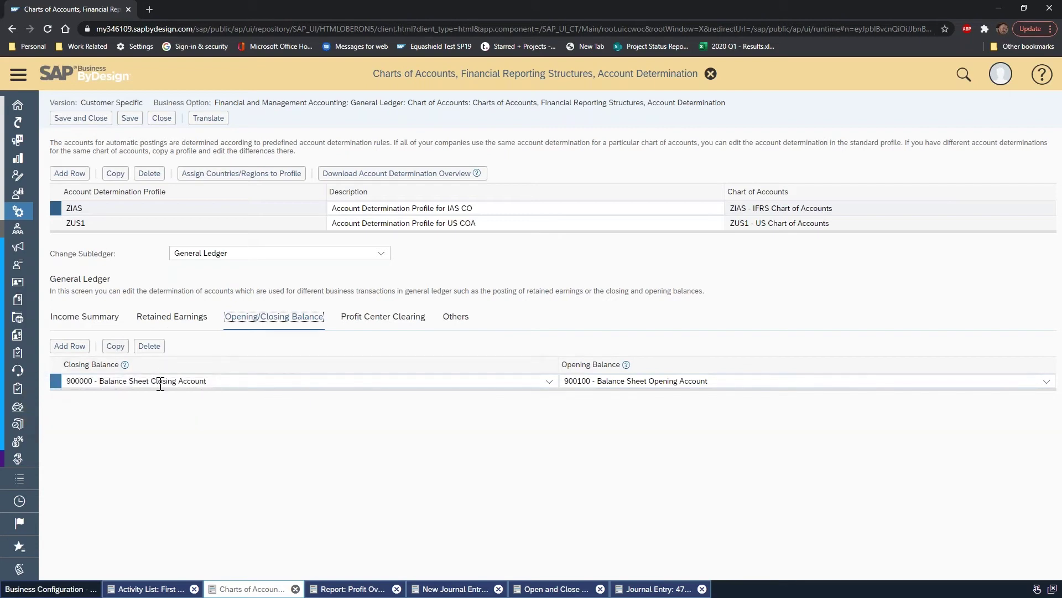
pyautogui.moveTo(621, 364)
# Go to the General Ledger Closing Cockpit, search for 2020, and open the 2020/012 Almika year-end closing.
pyautogui.click(711, 75)
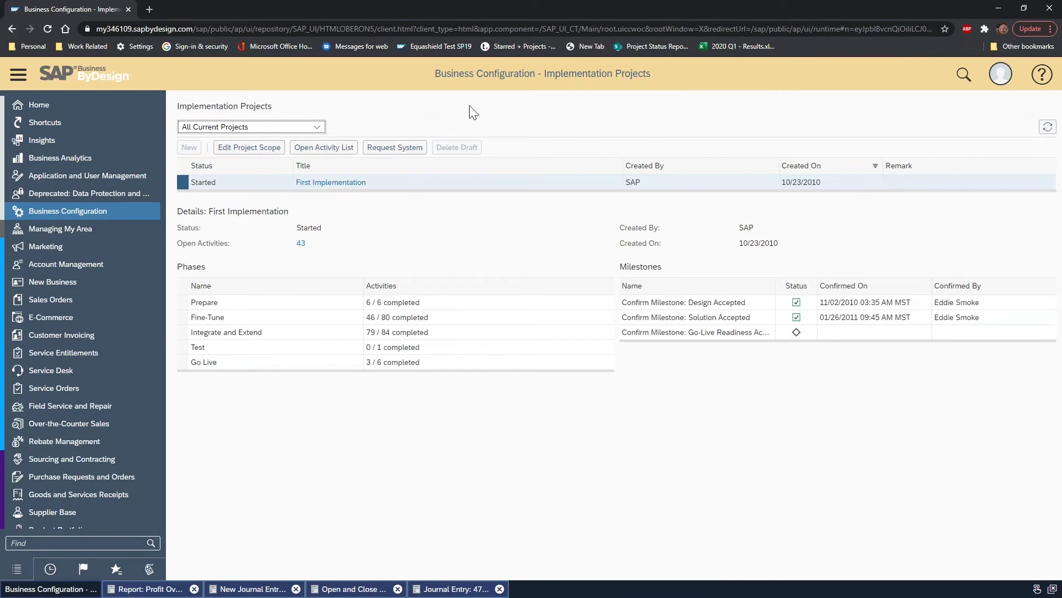
pyautogui.scroll(-1, 128, 210)
pyautogui.scroll(-10, 106, 164)
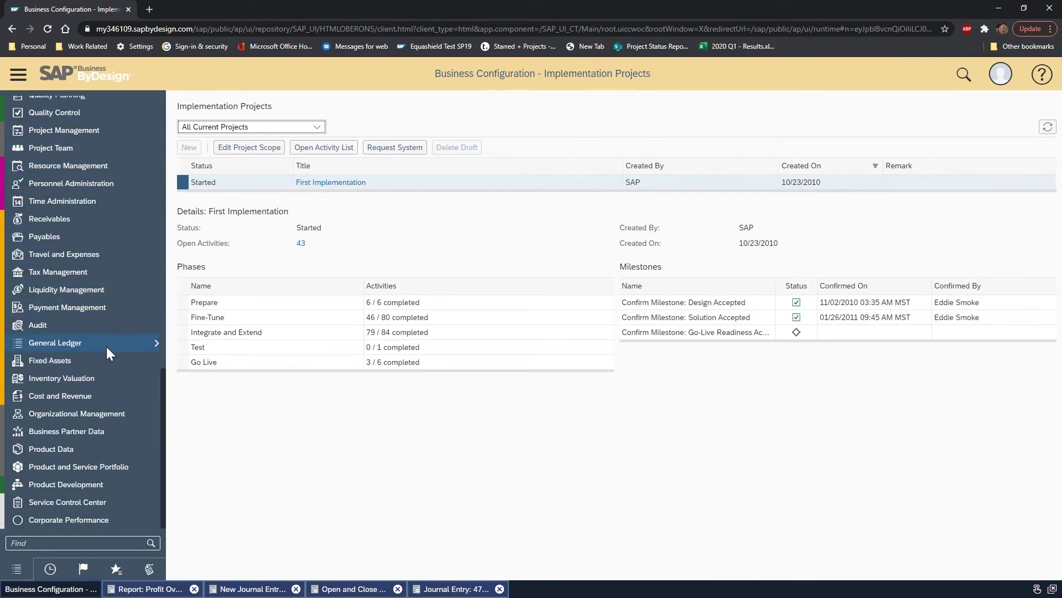
pyautogui.scroll(1, 105, 343)
pyautogui.moveTo(113, 357)
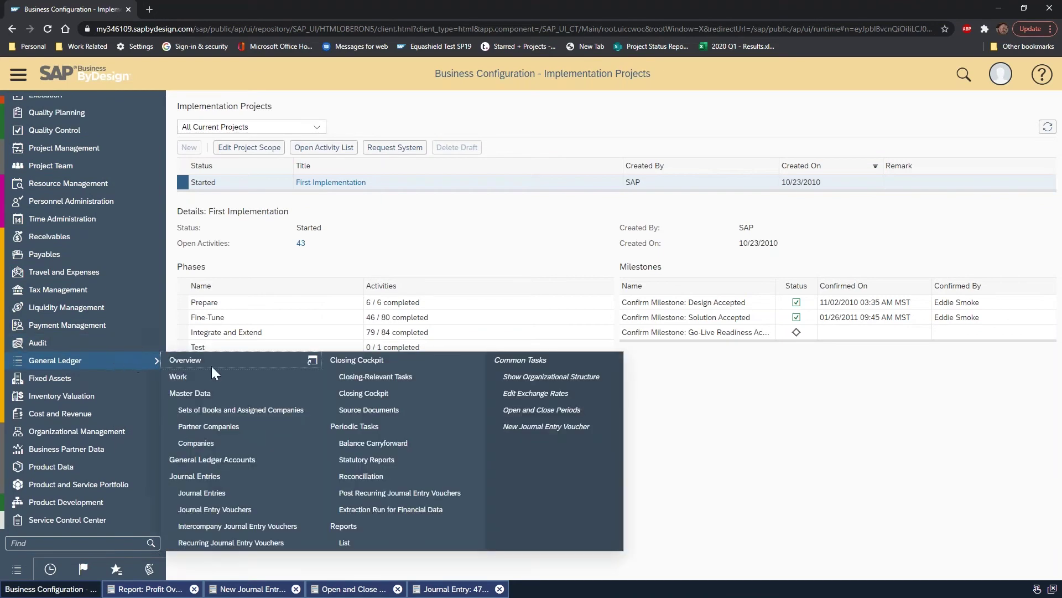
pyautogui.click(424, 397)
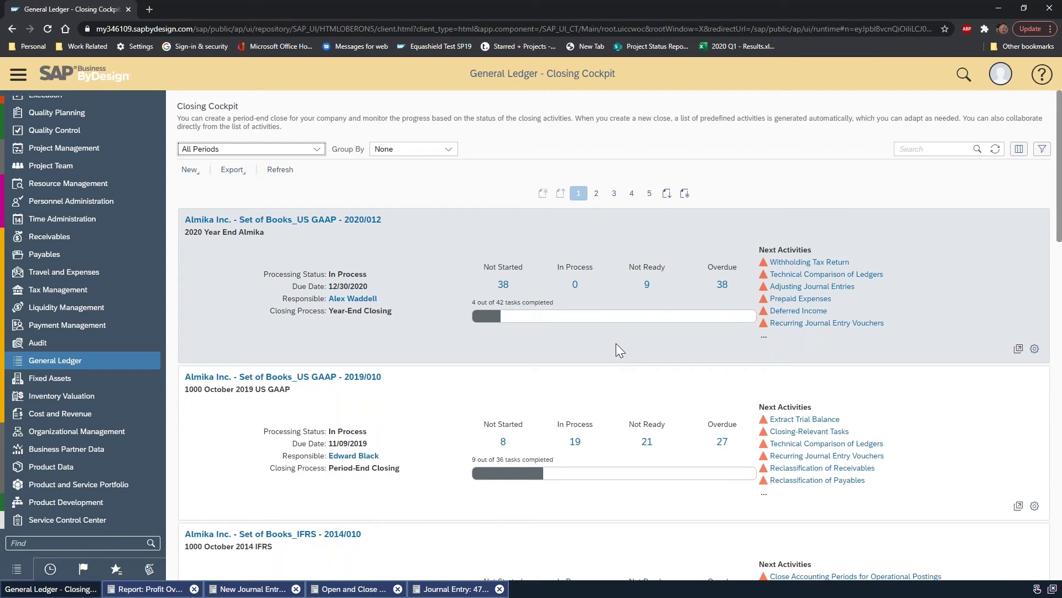
pyautogui.click(913, 148)
pyautogui.write('2020')
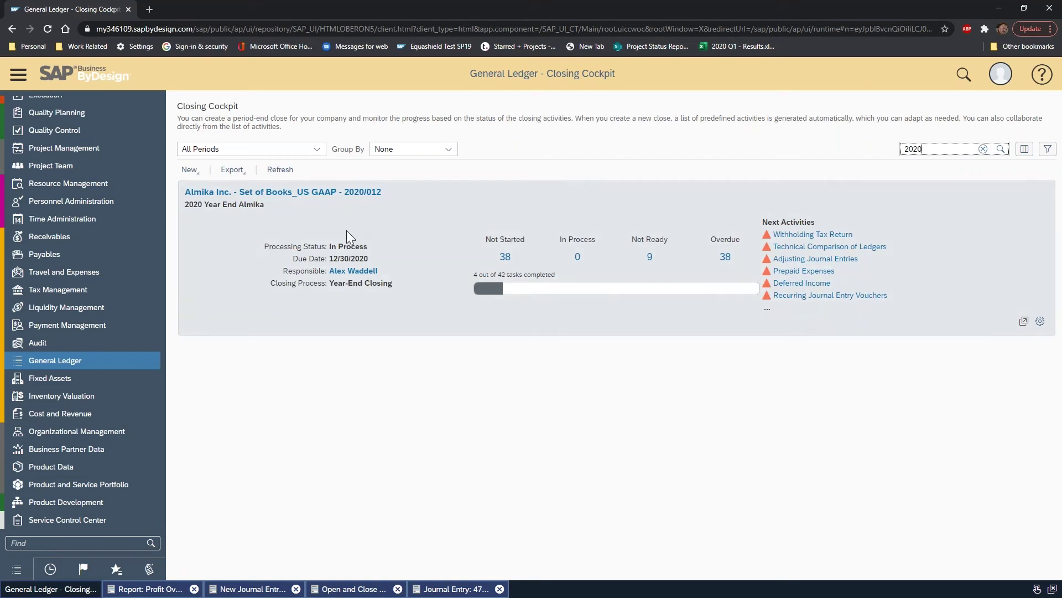
pyautogui.click(310, 197)
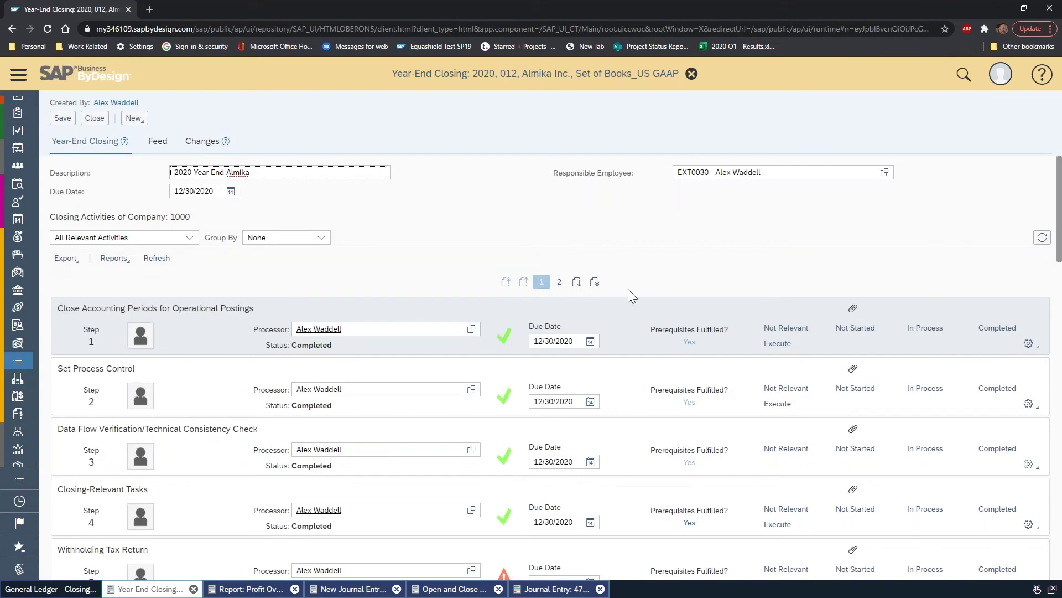
pyautogui.scroll(-14, 209, 371)
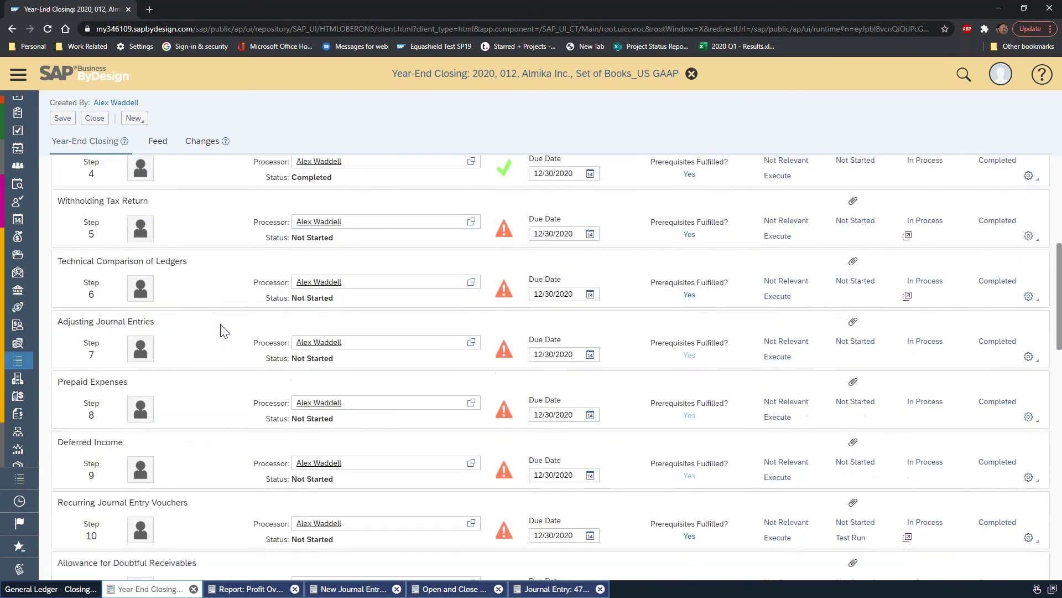
pyautogui.scroll(-10, 224, 330)
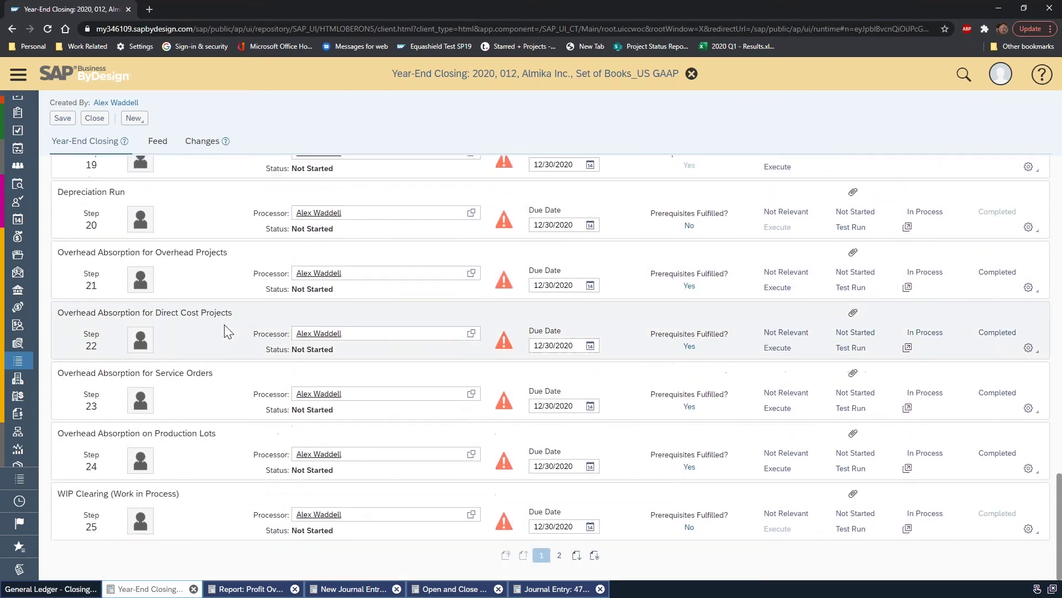
pyautogui.scroll(20, 227, 326)
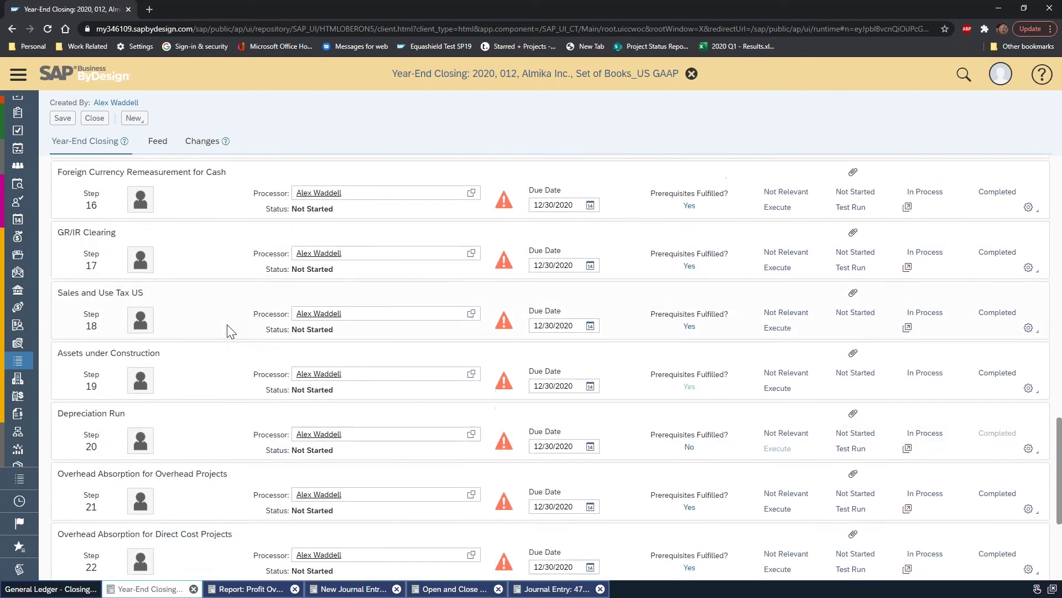
pyautogui.scroll(6, 226, 331)
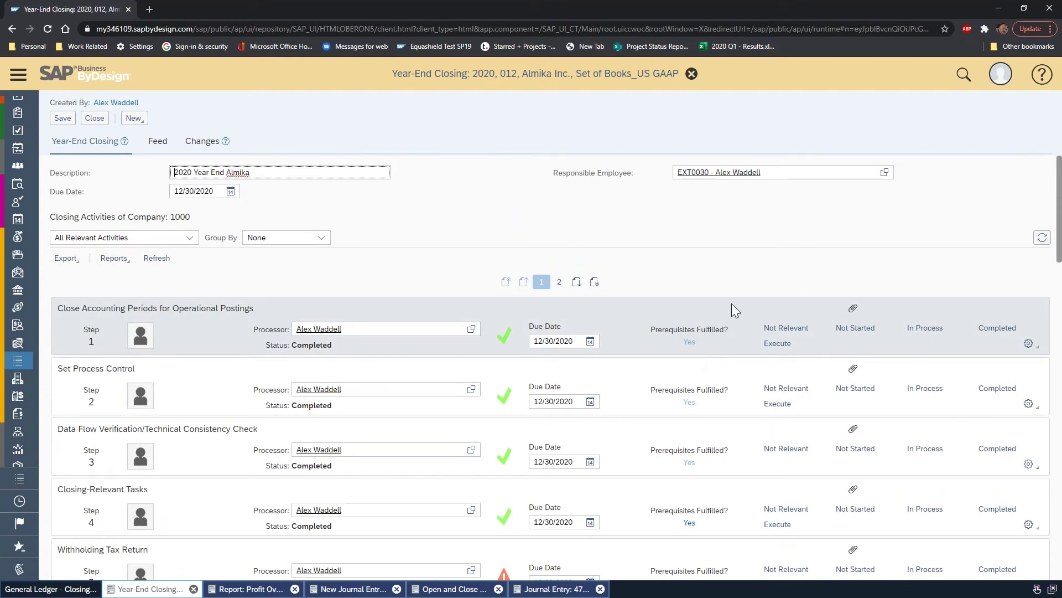
pyautogui.scroll(-4, 731, 306)
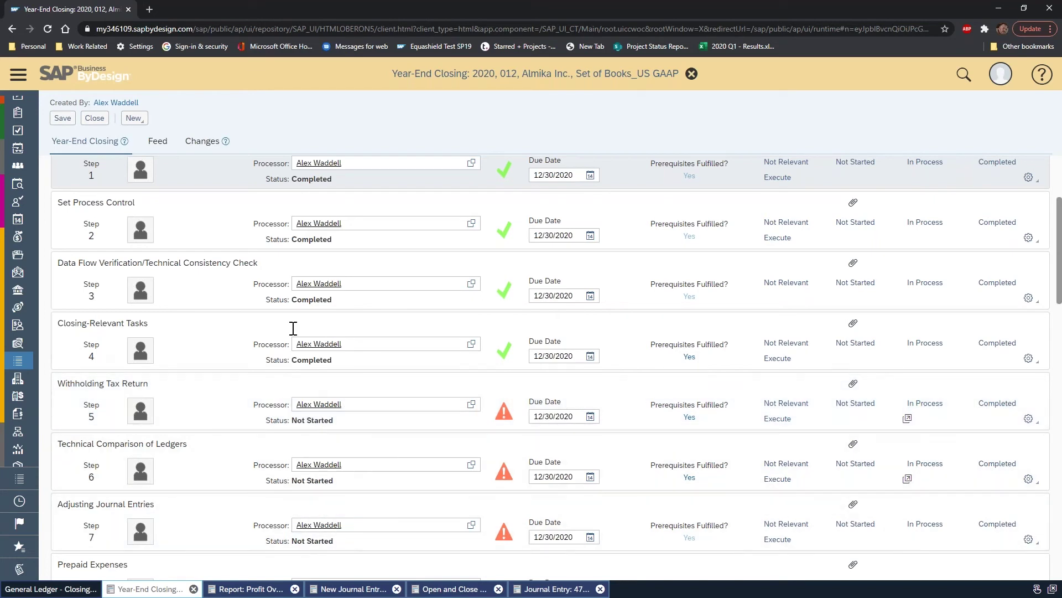
pyautogui.click(94, 118)
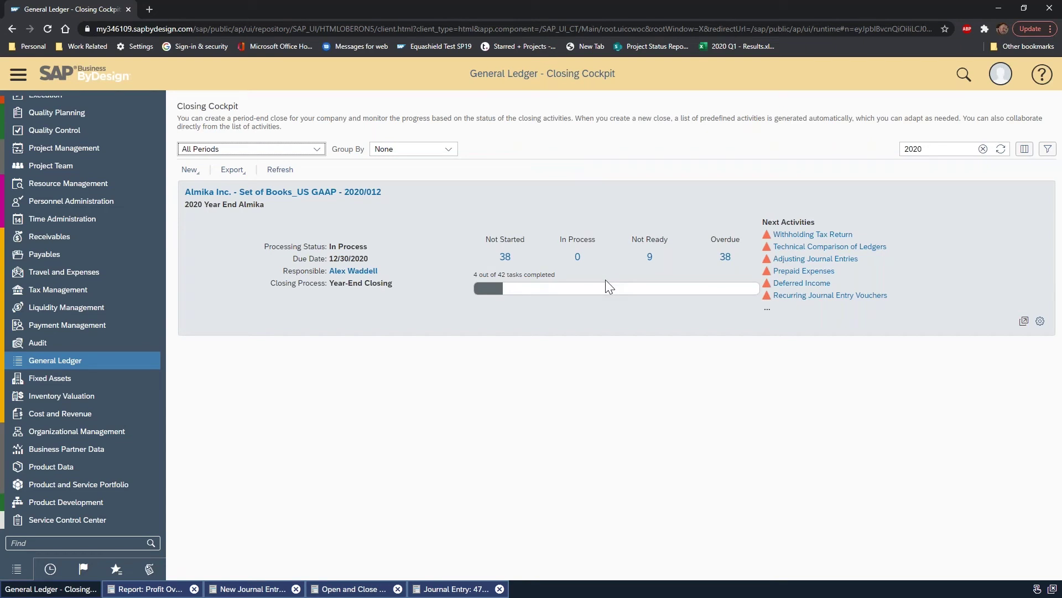
# Reopen the 2020/012 Almika closing, check step 4's options without choosing one, and expand the navigation.
pyautogui.click(310, 192)
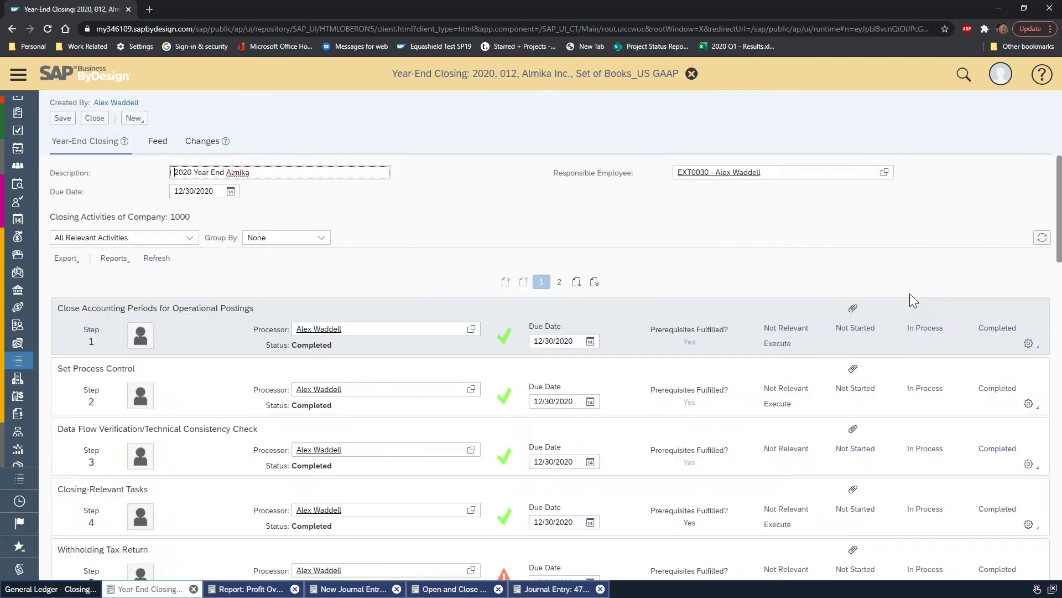
pyautogui.scroll(-5, 913, 295)
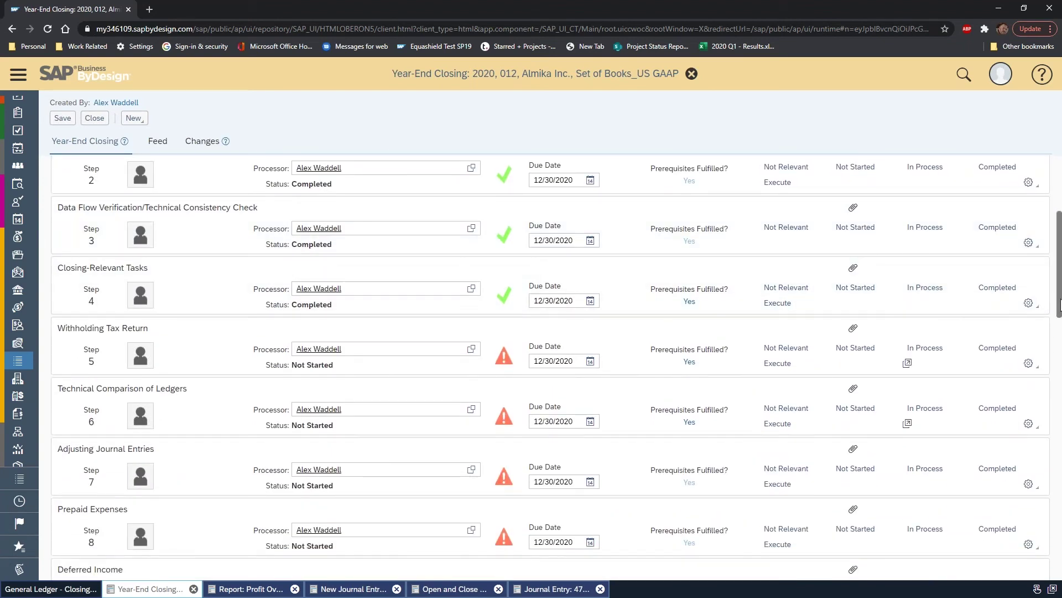
pyautogui.click(1028, 303)
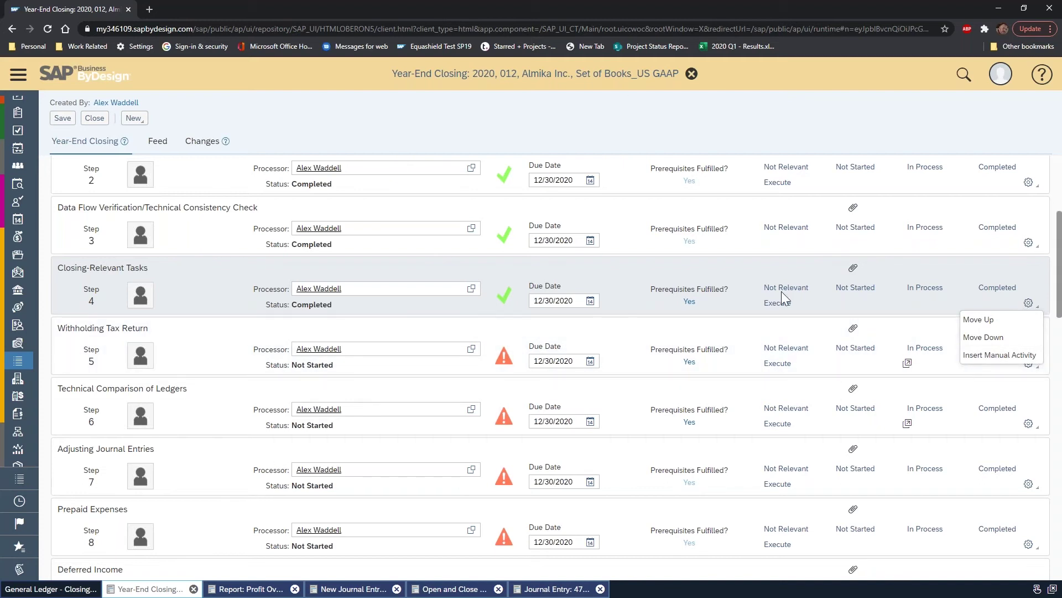
pyautogui.click(740, 155)
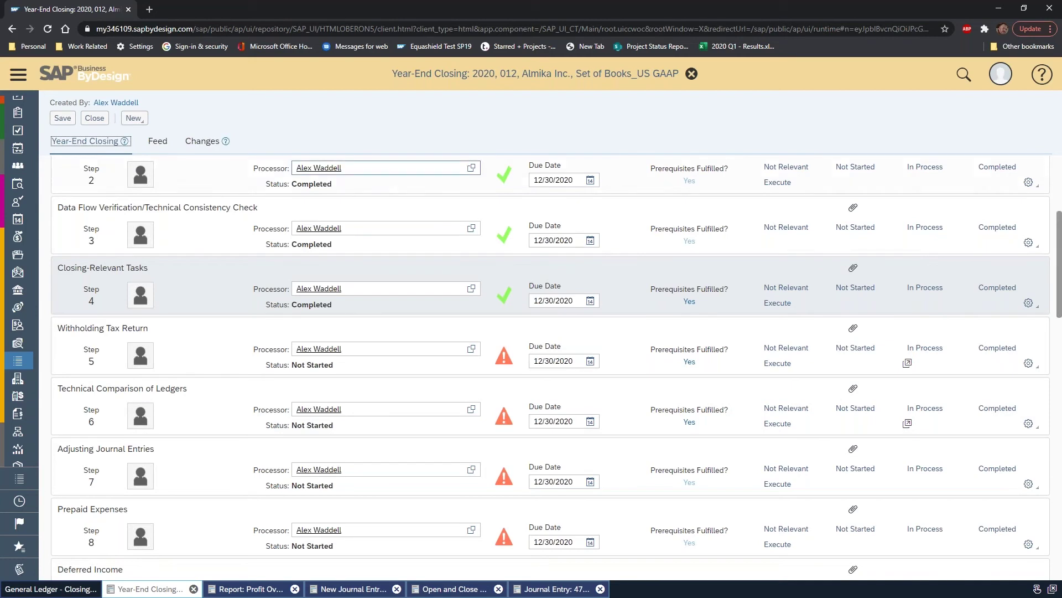
pyautogui.scroll(-5, 808, 334)
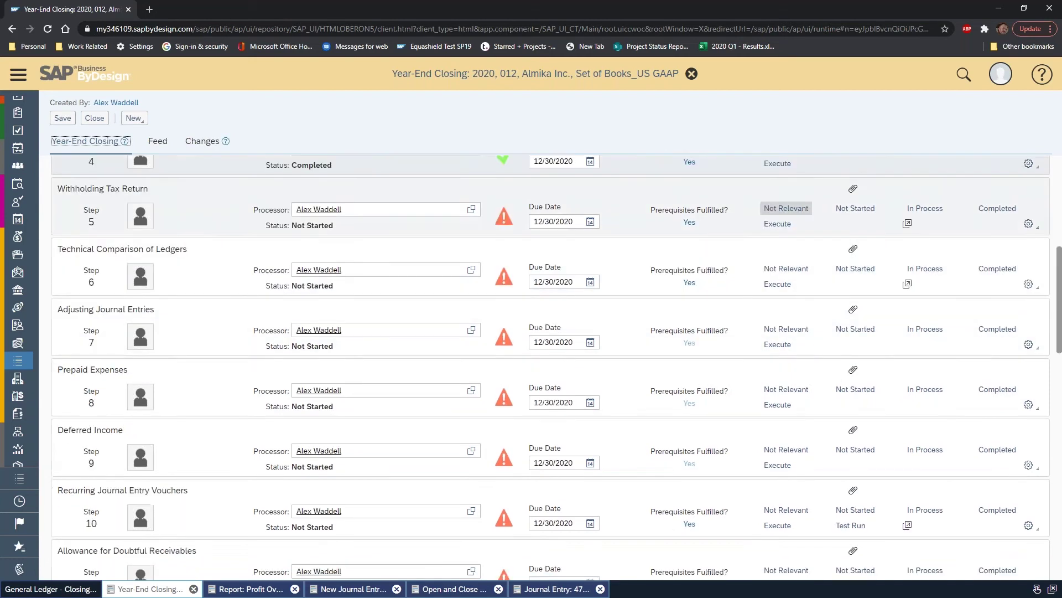
pyautogui.scroll(8, 815, 335)
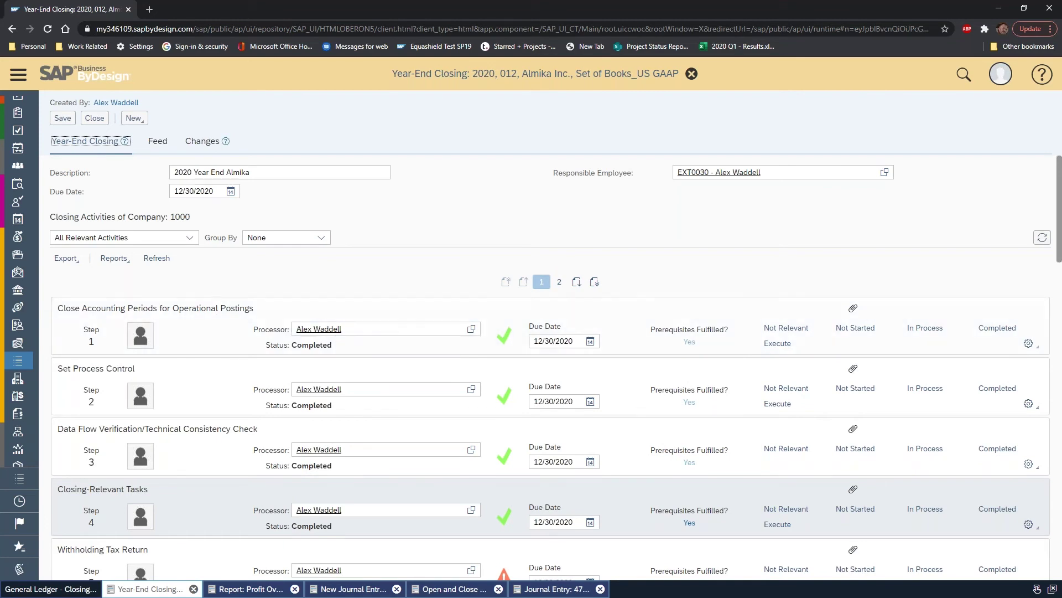
pyautogui.click(18, 74)
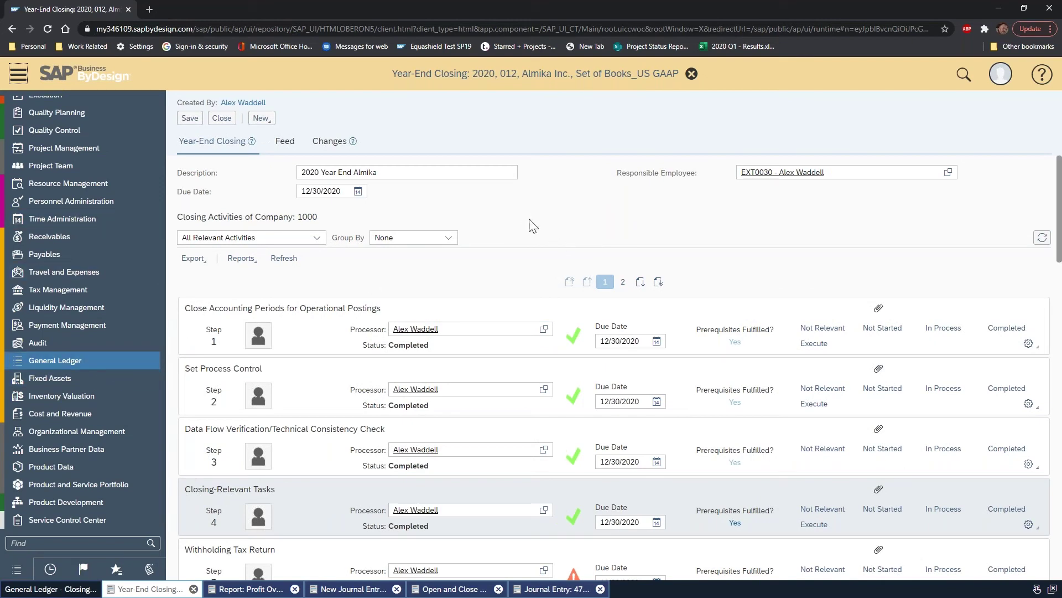
pyautogui.click(814, 343)
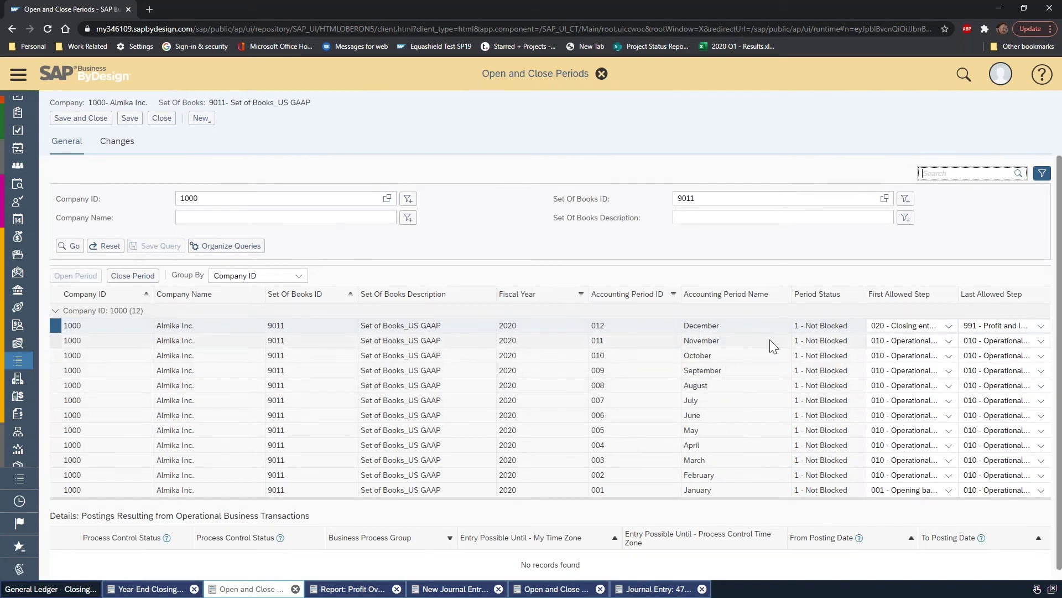
pyautogui.click(1041, 327)
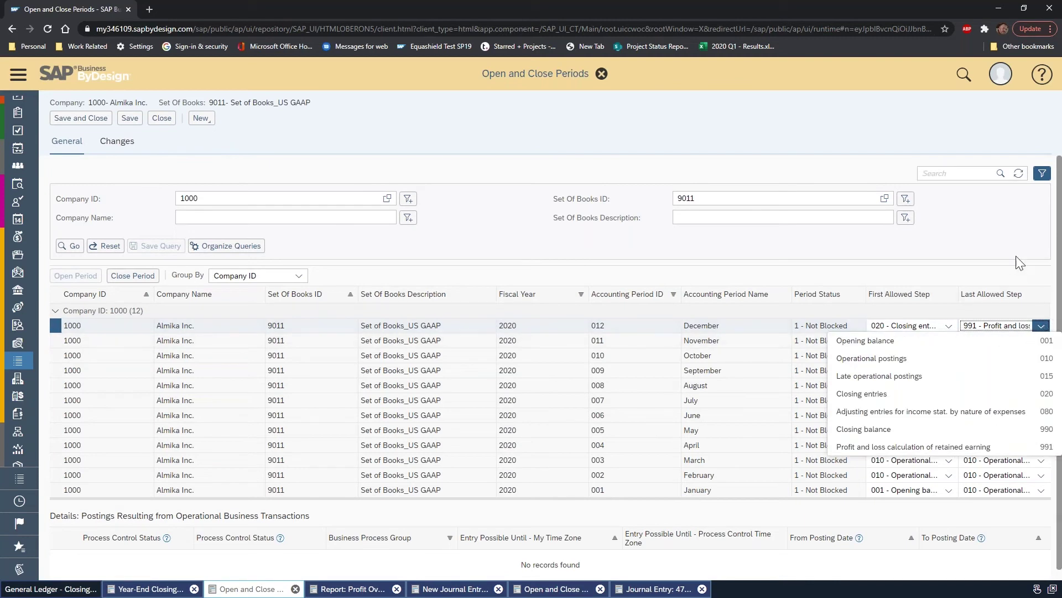
pyautogui.click(974, 231)
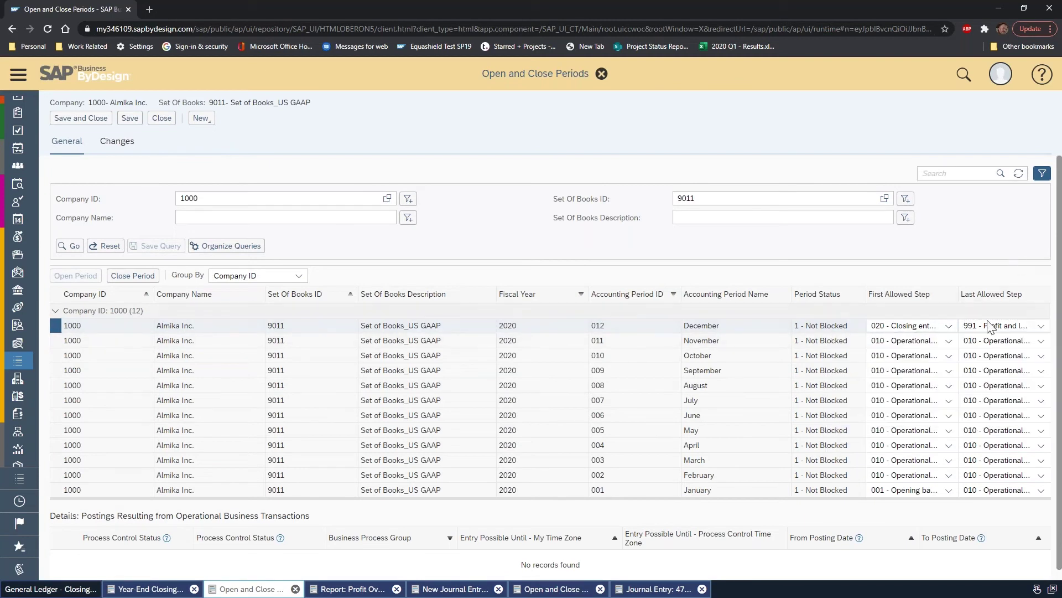
pyautogui.click(1041, 326)
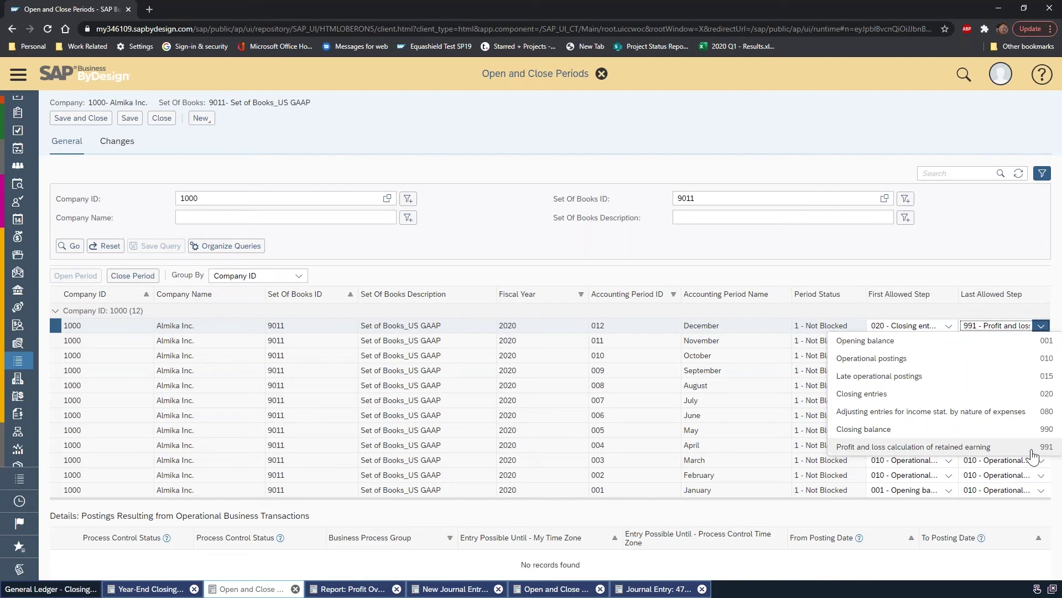
pyautogui.click(972, 247)
pyautogui.click(163, 119)
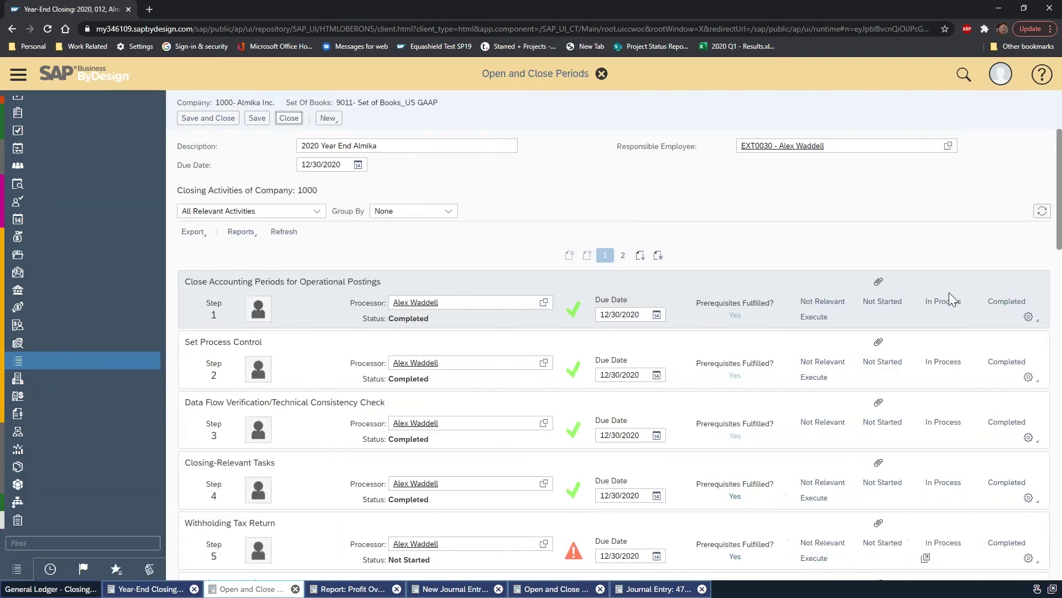
pyautogui.scroll(-6, 944, 293)
pyautogui.scroll(-10, 898, 302)
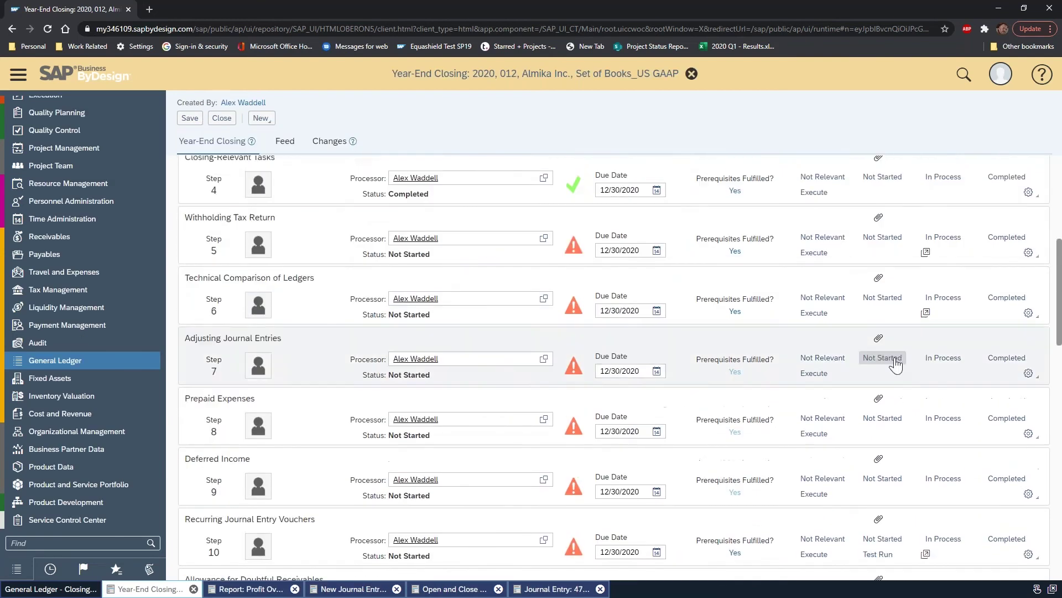
pyautogui.scroll(-10, 904, 359)
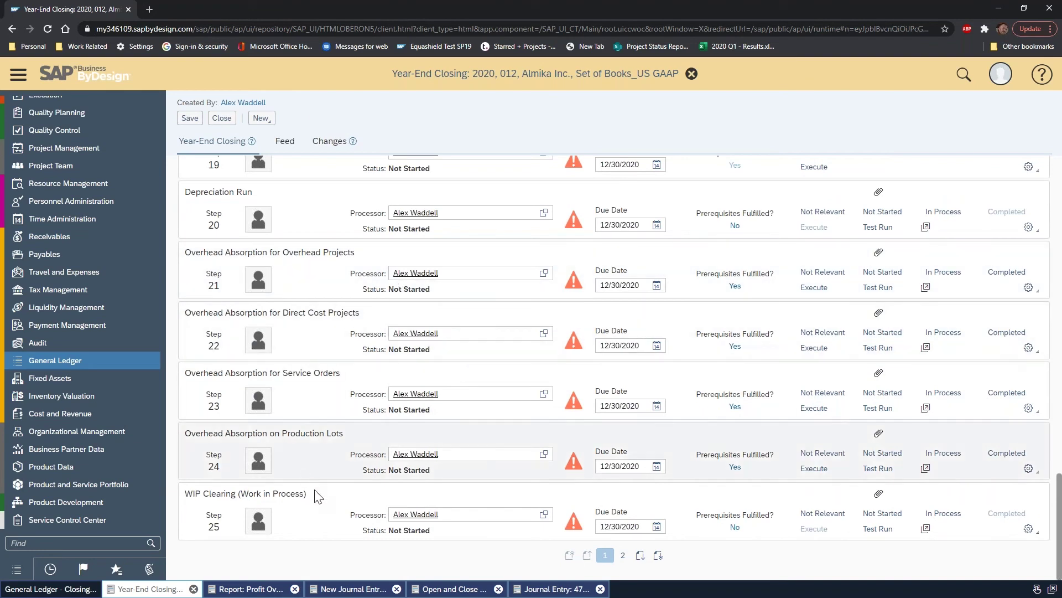
pyautogui.click(623, 555)
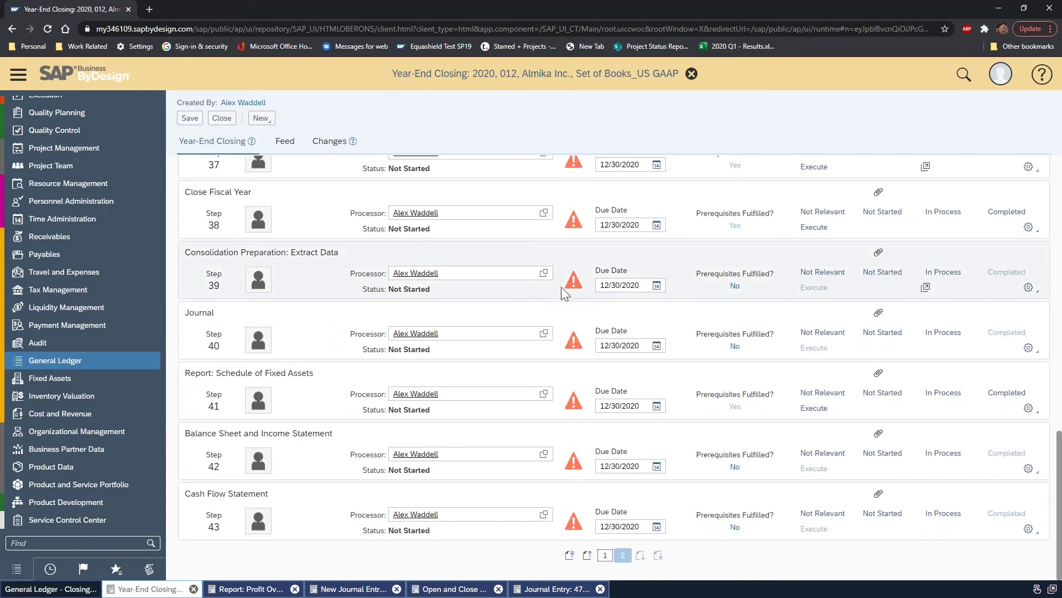
pyautogui.scroll(2, 560, 291)
pyautogui.scroll(-2, 589, 285)
pyautogui.scroll(4, 588, 283)
pyautogui.scroll(-1, 297, 419)
pyautogui.scroll(3, 331, 355)
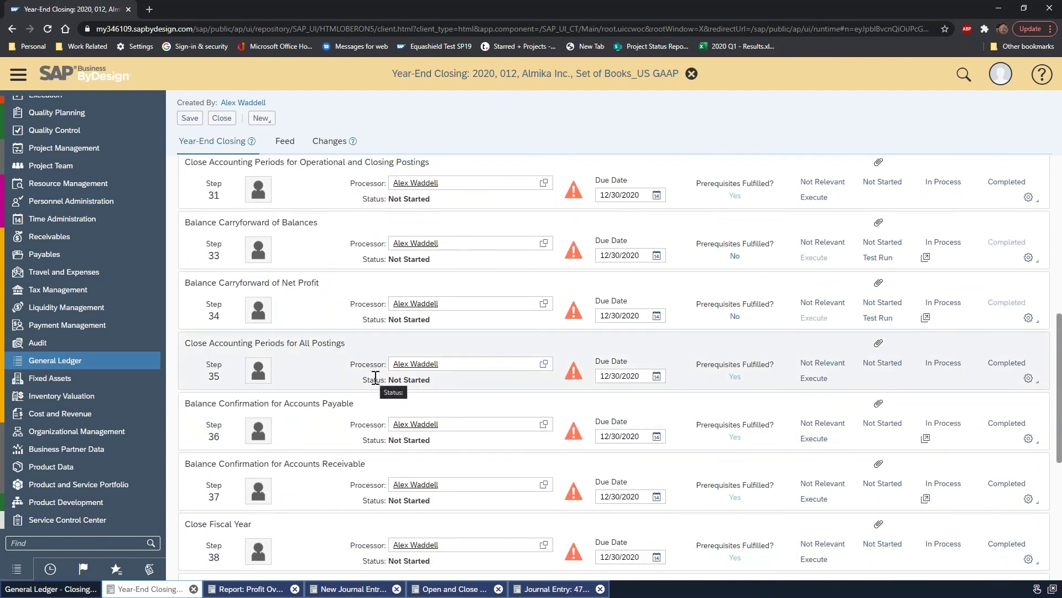
pyautogui.scroll(1, 375, 377)
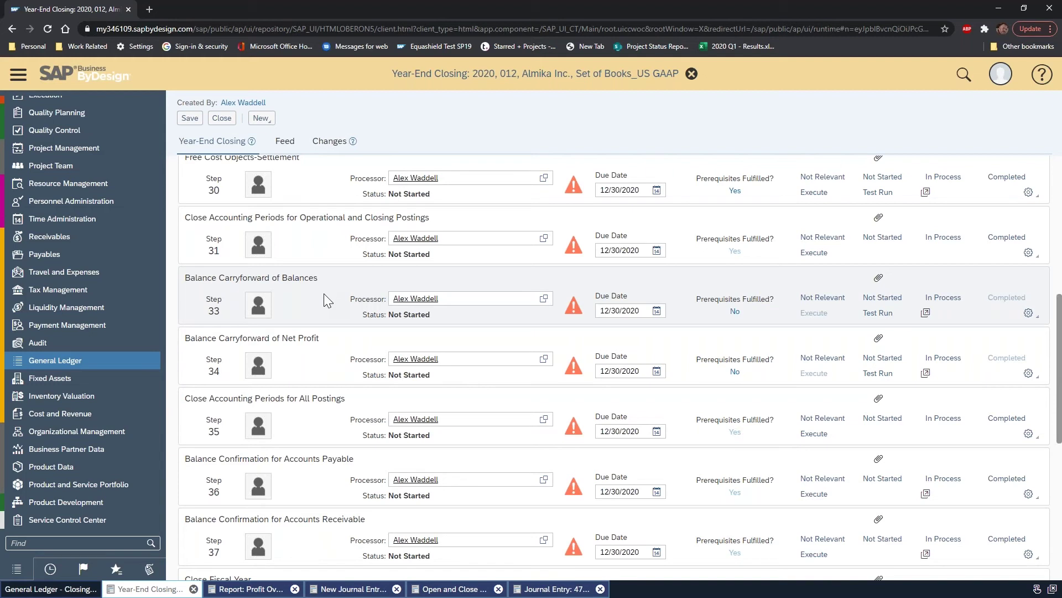
pyautogui.scroll(2, 324, 293)
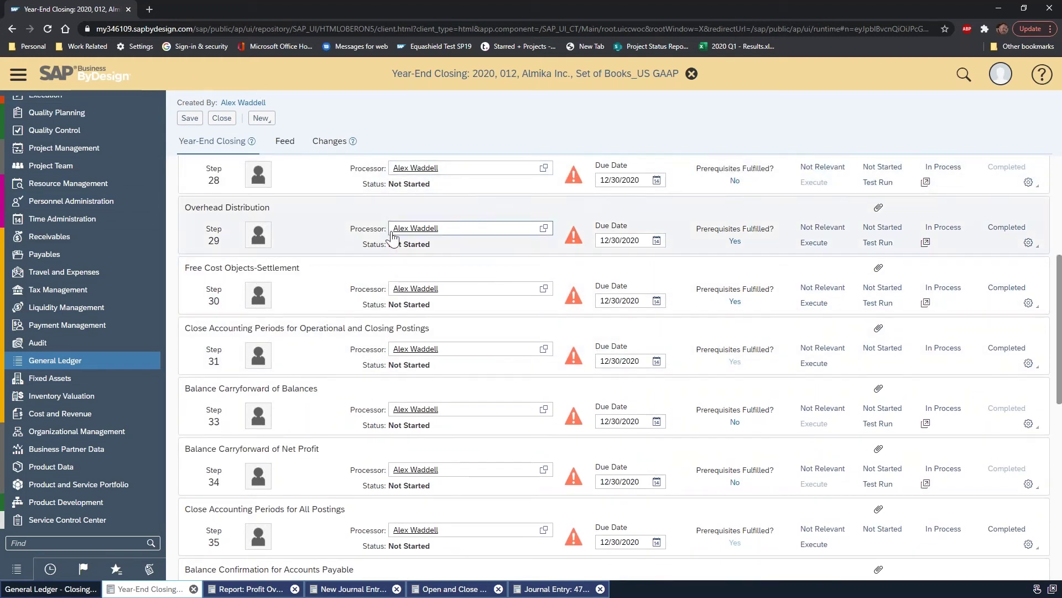
pyautogui.scroll(3, 290, 199)
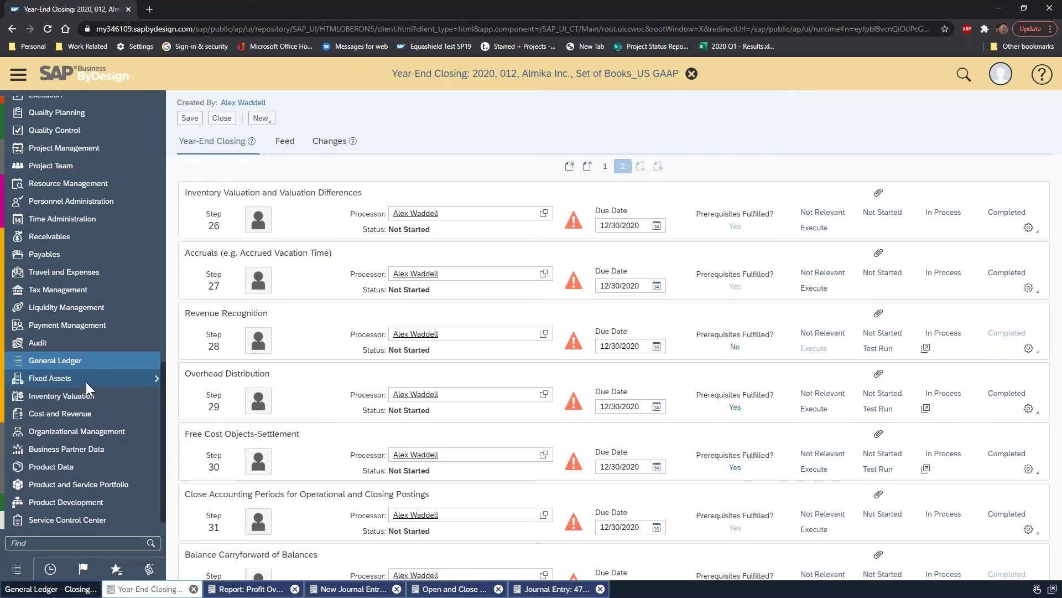
# Filter the navigation Find box with 'curr', then replace it with 'remeasu'.
pyautogui.moveTo(85, 382)
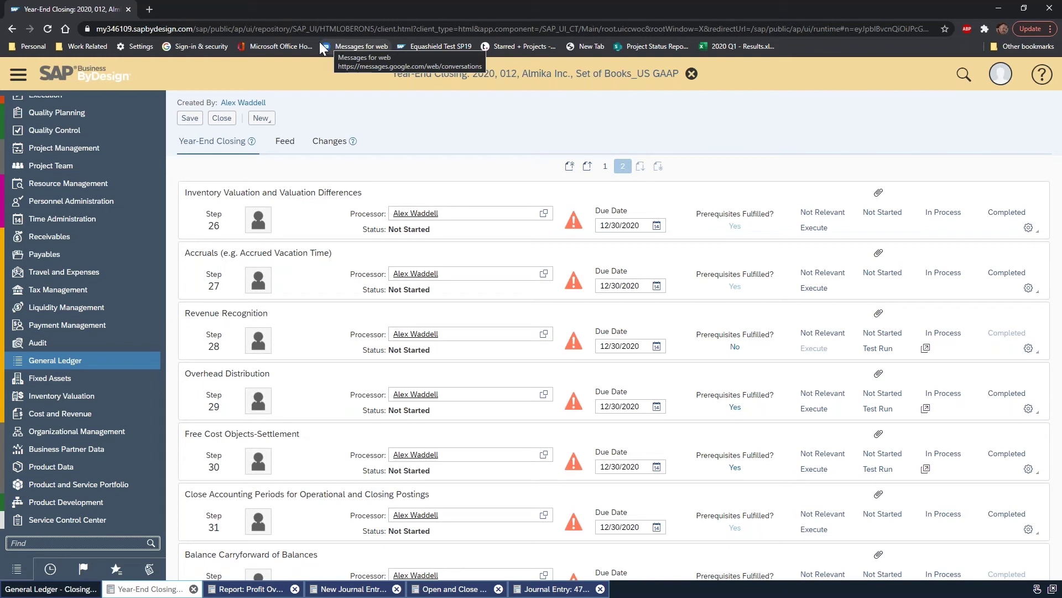
pyautogui.write('curr')
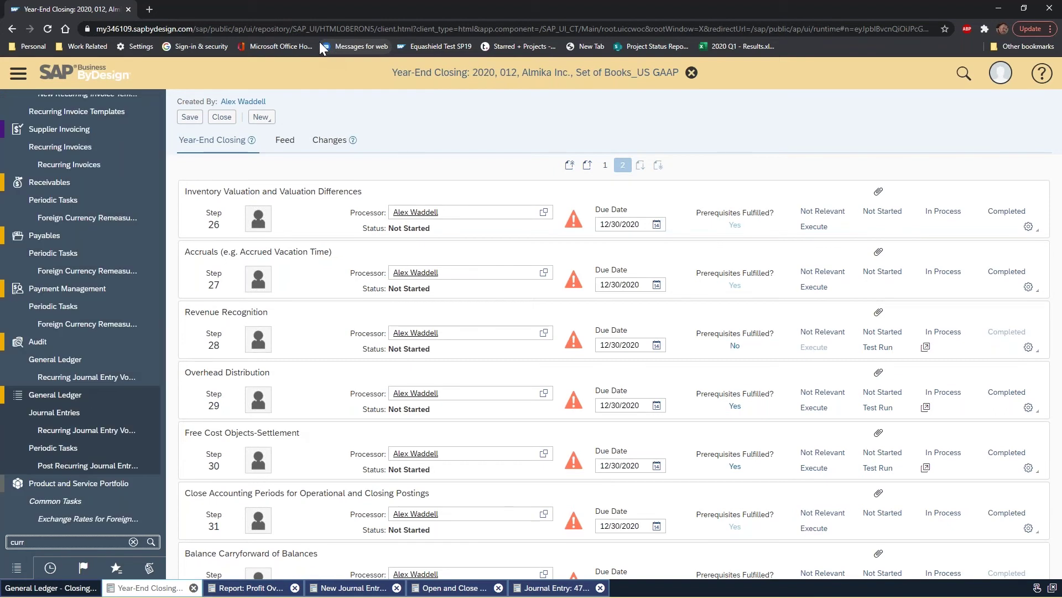
pyautogui.press('BackSpace')
pyautogui.press('BackSpace')
pyautogui.write('re')
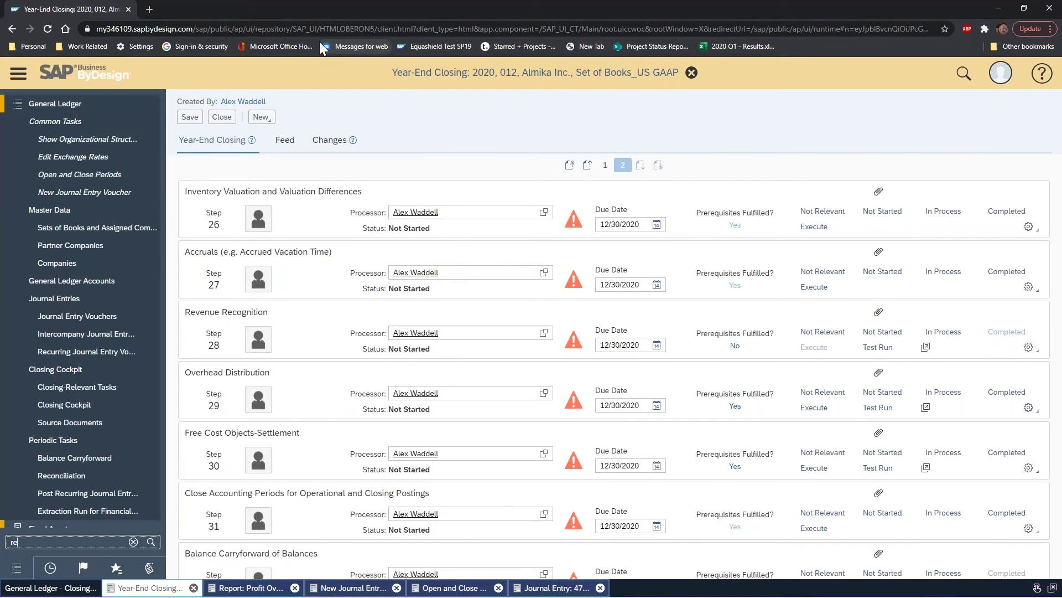
pyautogui.write('measu')
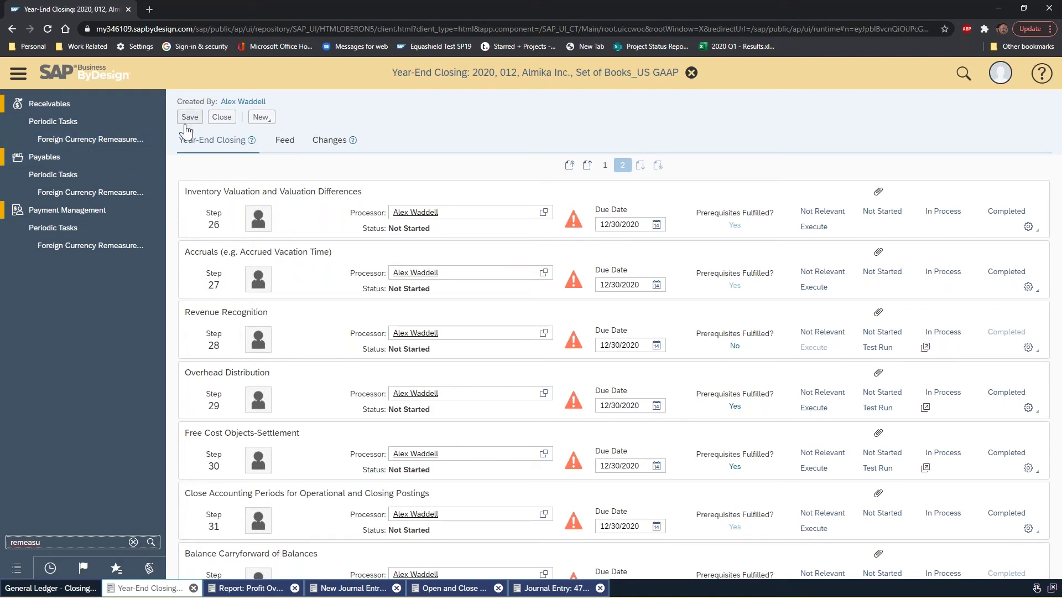
# Leave the year-end task list, clear the navigation Find box, and browse the full side navigation.
pyautogui.click(222, 117)
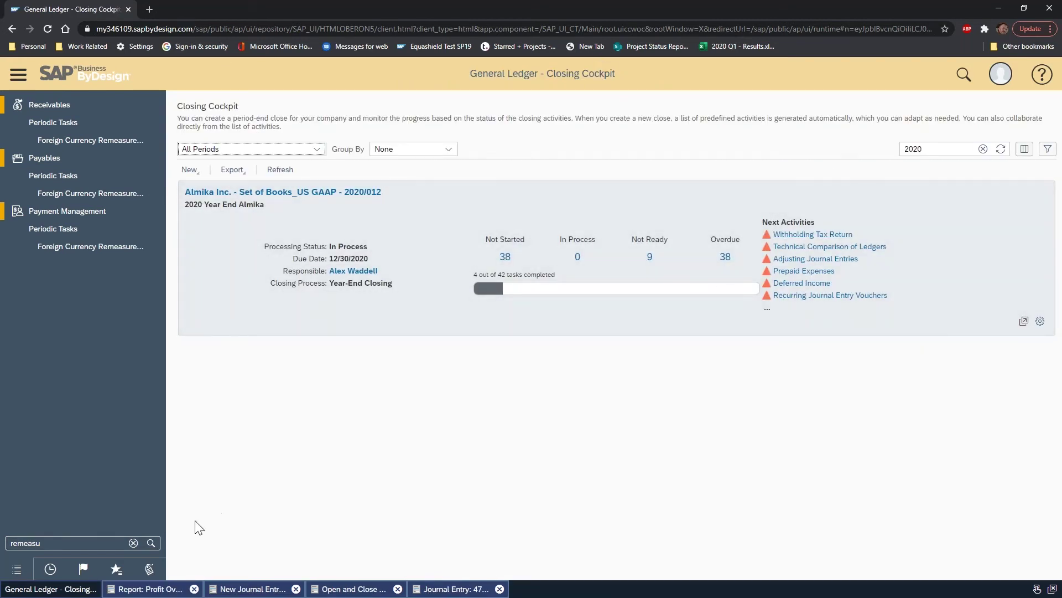
pyautogui.click(134, 543)
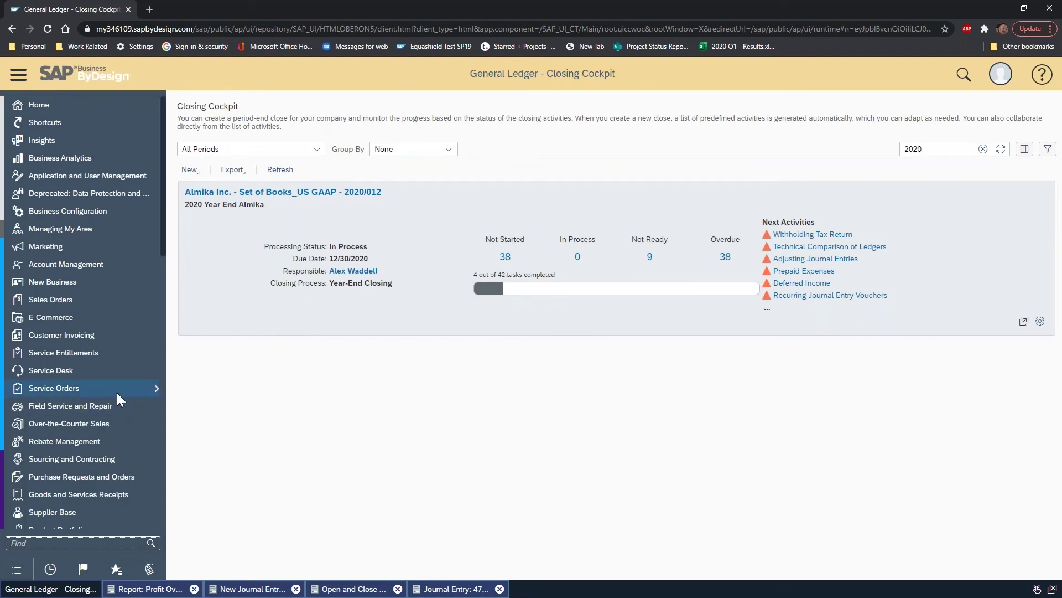
pyautogui.scroll(-3, 91, 366)
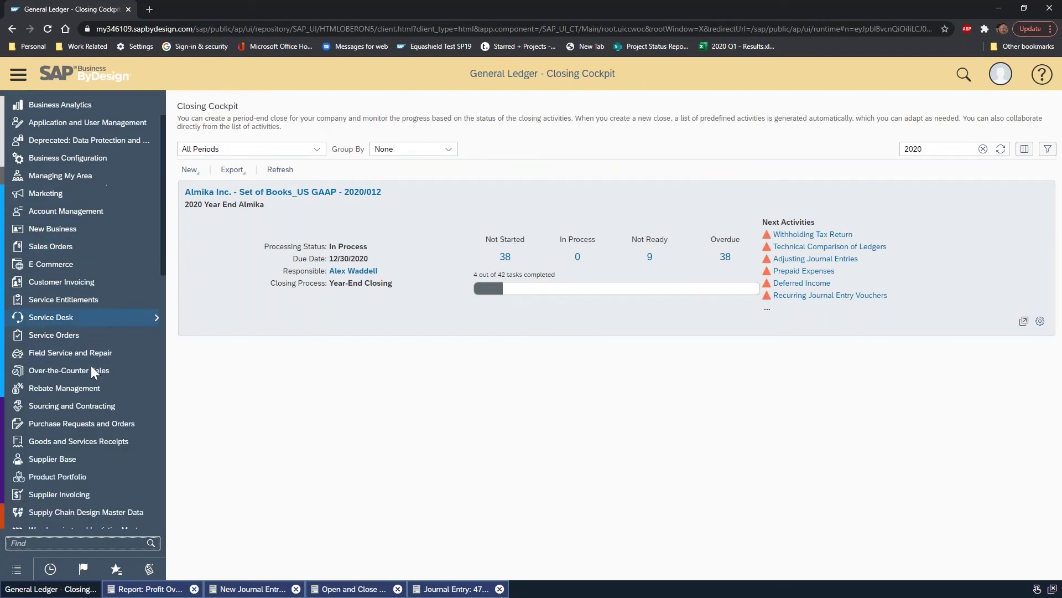
pyautogui.scroll(-2, 68, 277)
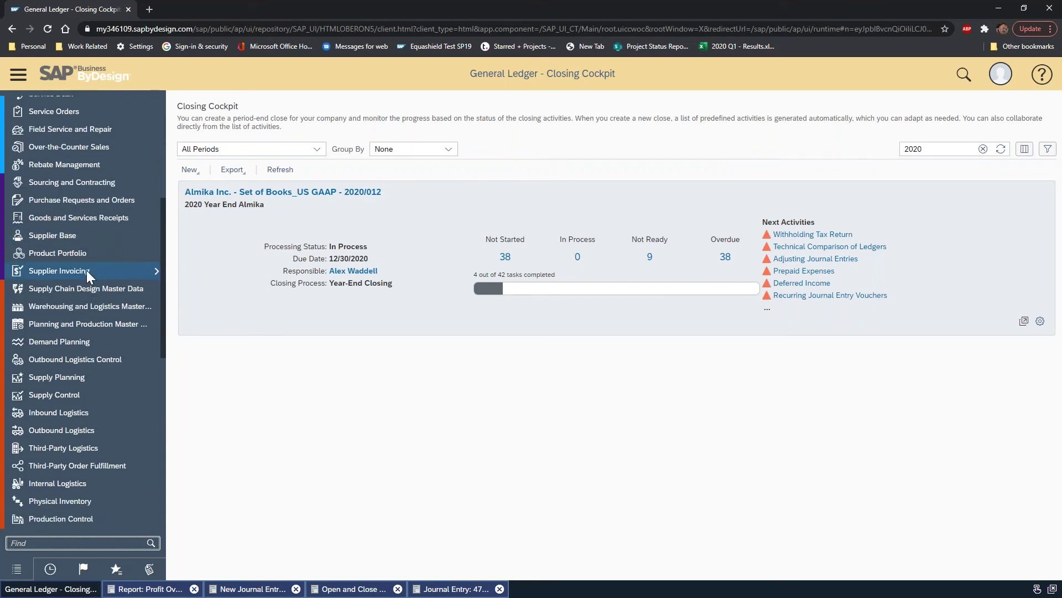
pyautogui.scroll(4, 86, 271)
pyautogui.scroll(-3, 87, 277)
pyautogui.scroll(-3, 86, 276)
pyautogui.scroll(7, 87, 276)
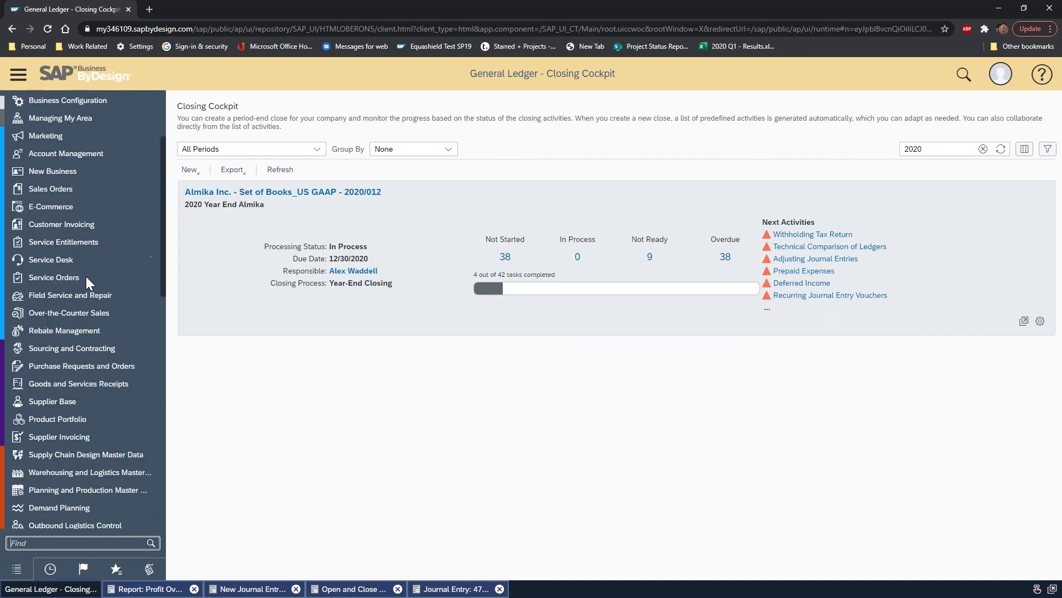
pyautogui.scroll(-8, 88, 277)
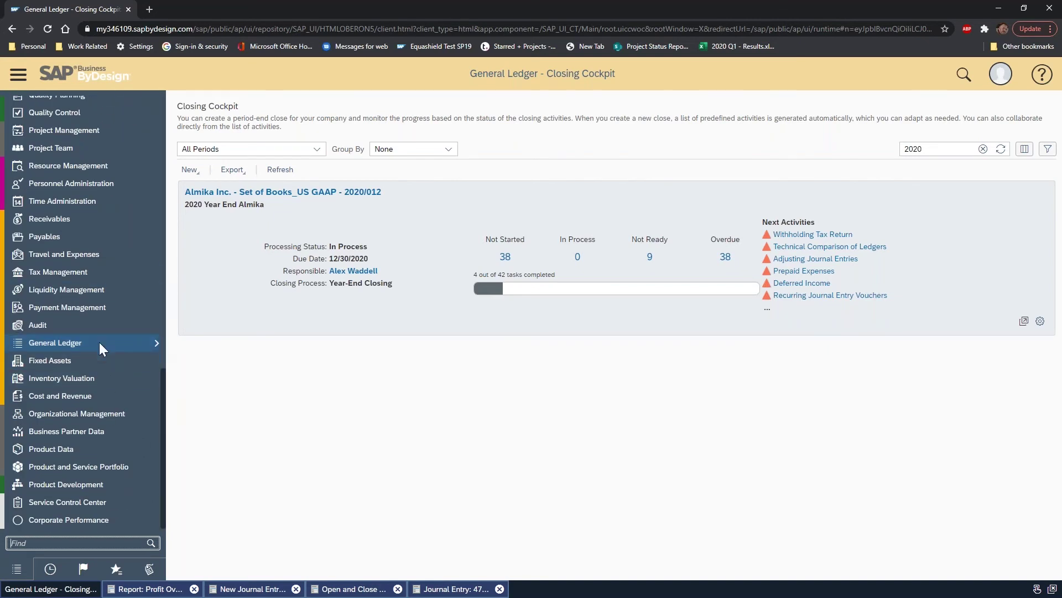
# Open the Balance Carryforward runs overview from General Ledger > Periodic Tasks.
pyautogui.moveTo(98, 342)
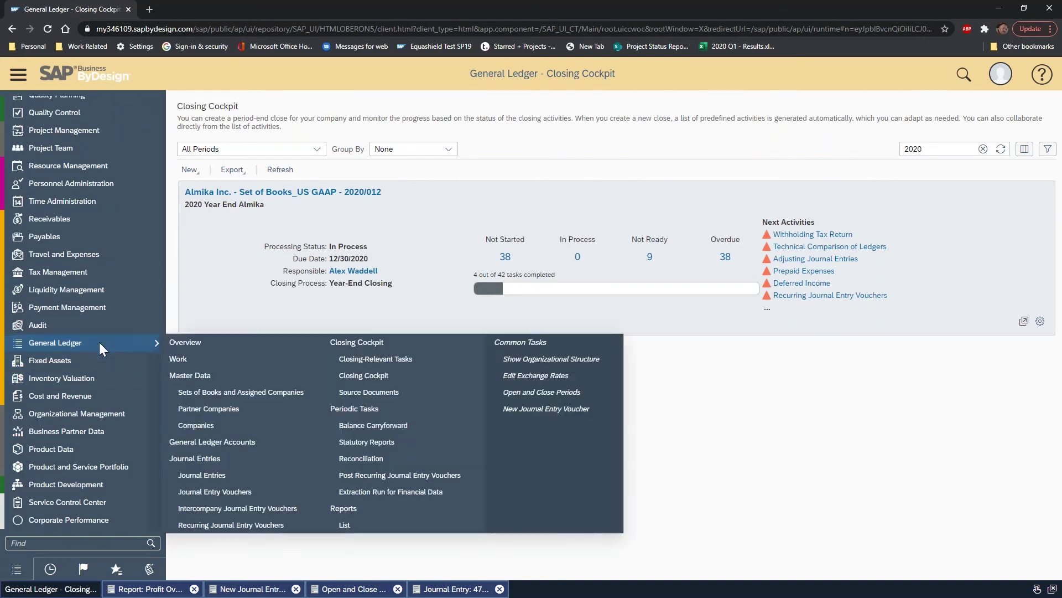
pyautogui.click(425, 425)
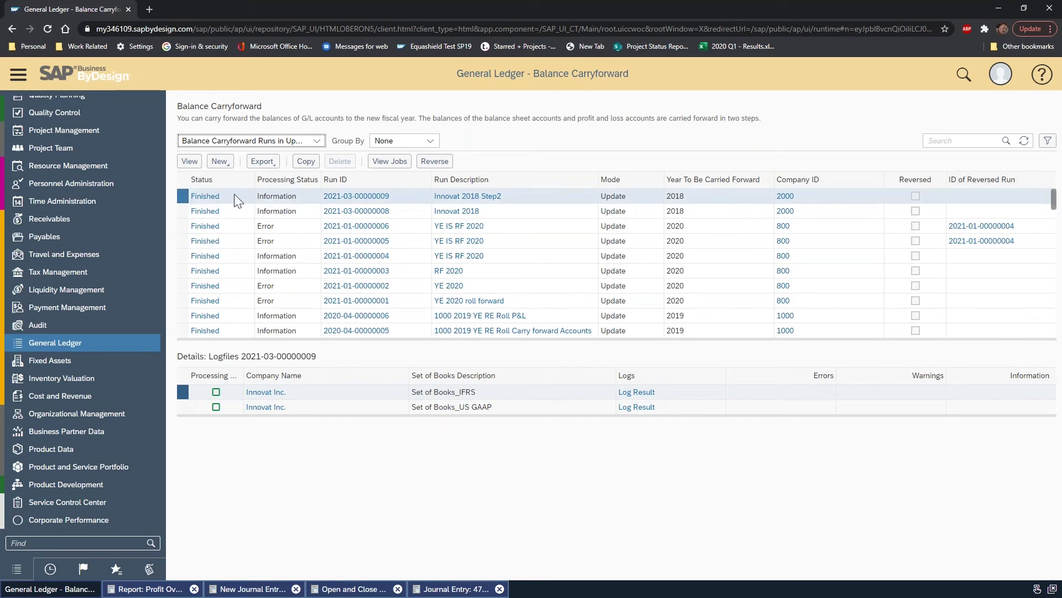
# Create a new carryforward run, enter its run description and review the Test Run option.
pyautogui.click(219, 161)
pyautogui.click(257, 179)
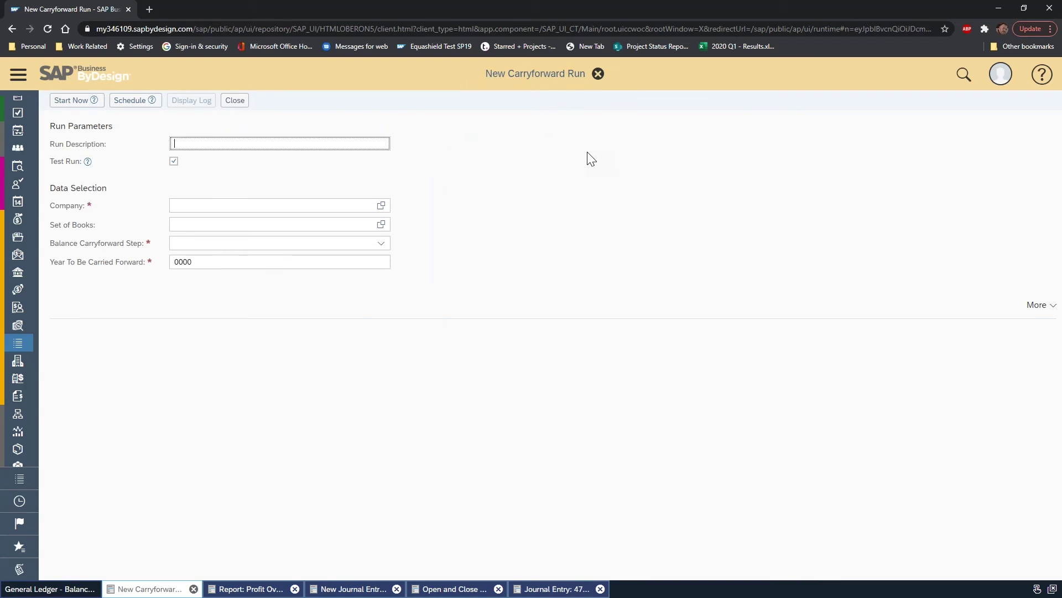
pyautogui.write('Almika co1000, YE 2020')
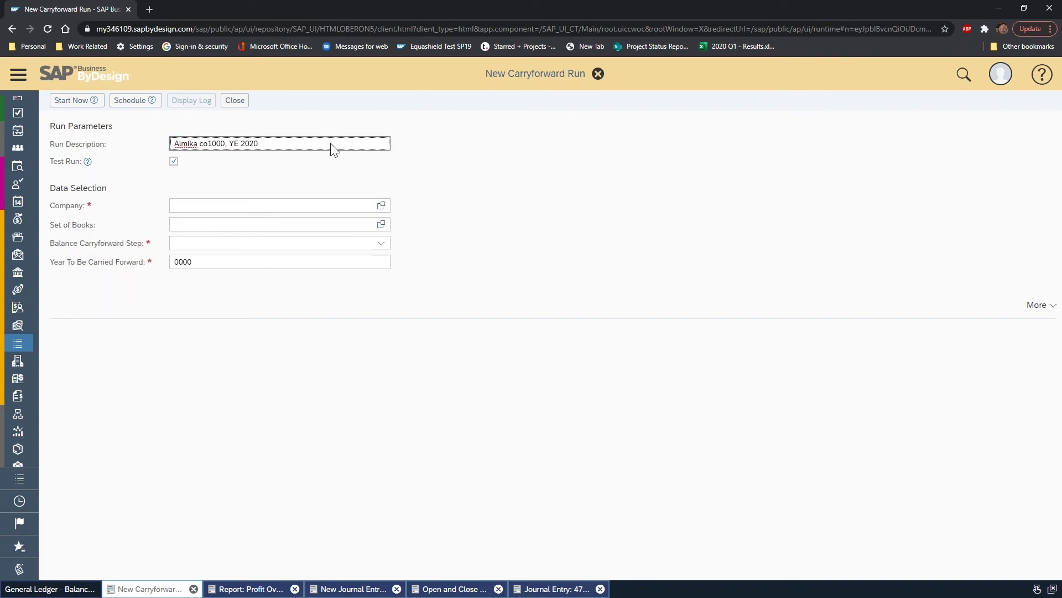
pyautogui.click(88, 162)
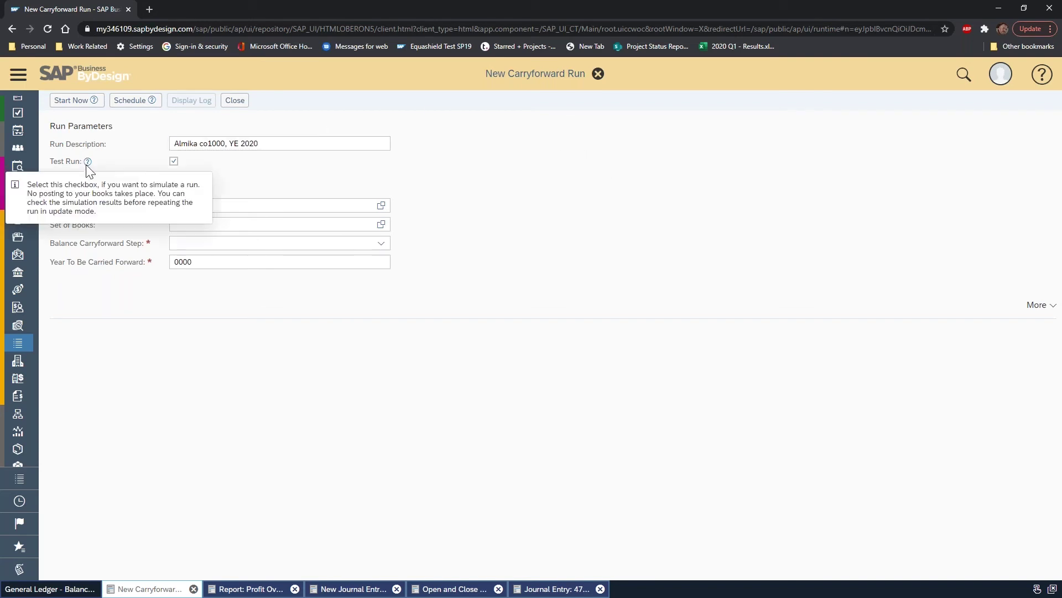
pyautogui.click(87, 162)
pyautogui.click(88, 162)
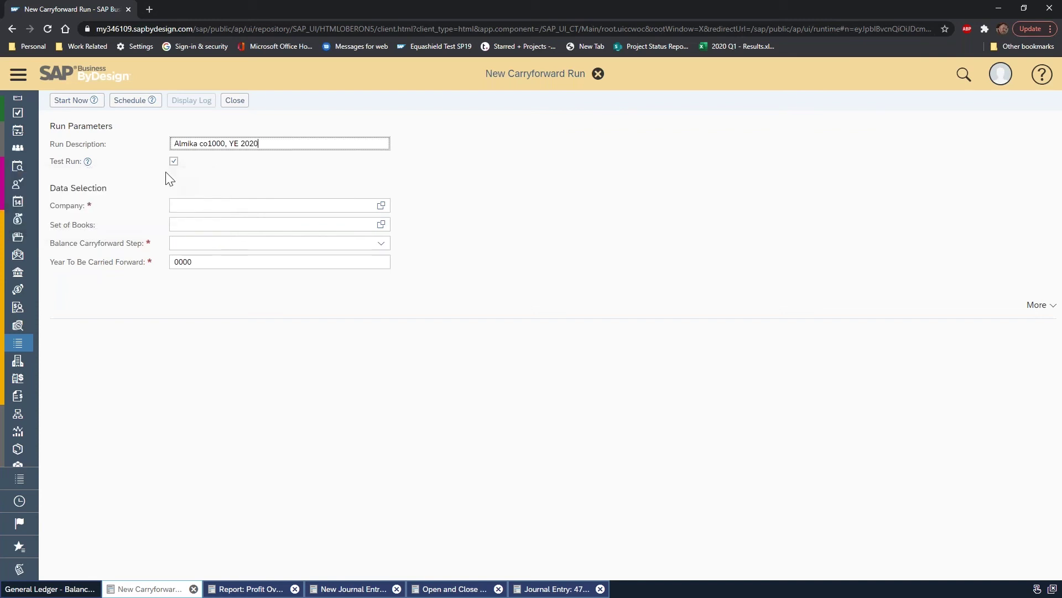
# Choose company AC1000 - Almika Canada and the carry-forward-accounts step, then start the run.
pyautogui.click(381, 207)
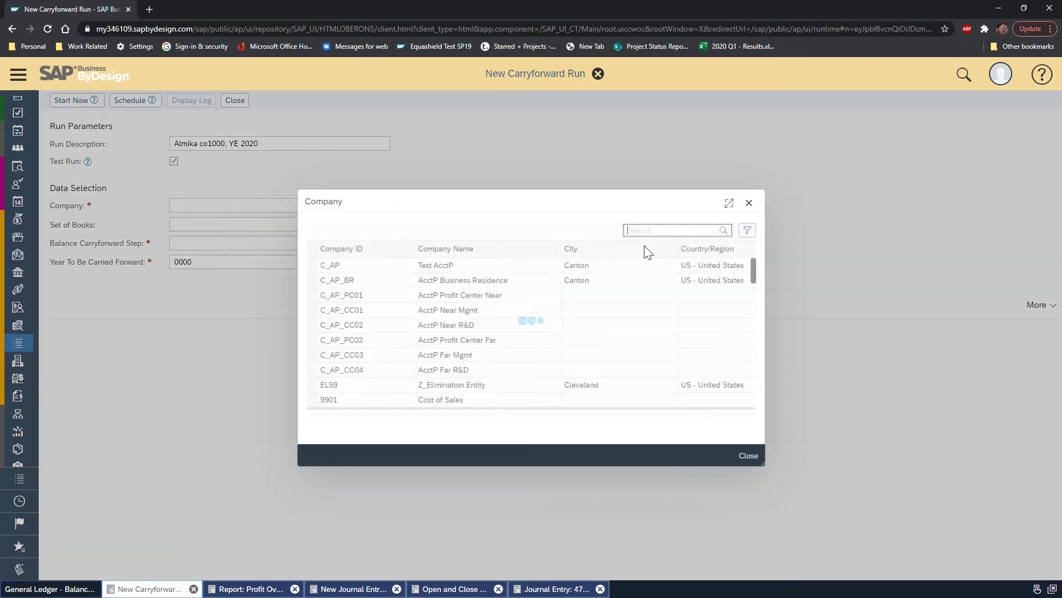
pyautogui.click(380, 296)
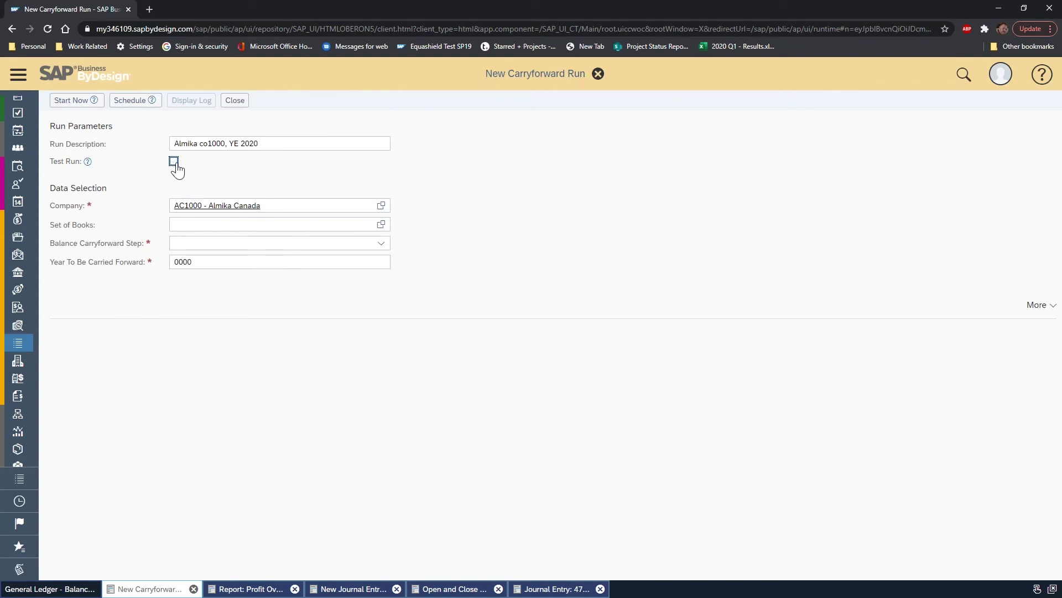
pyautogui.click(213, 229)
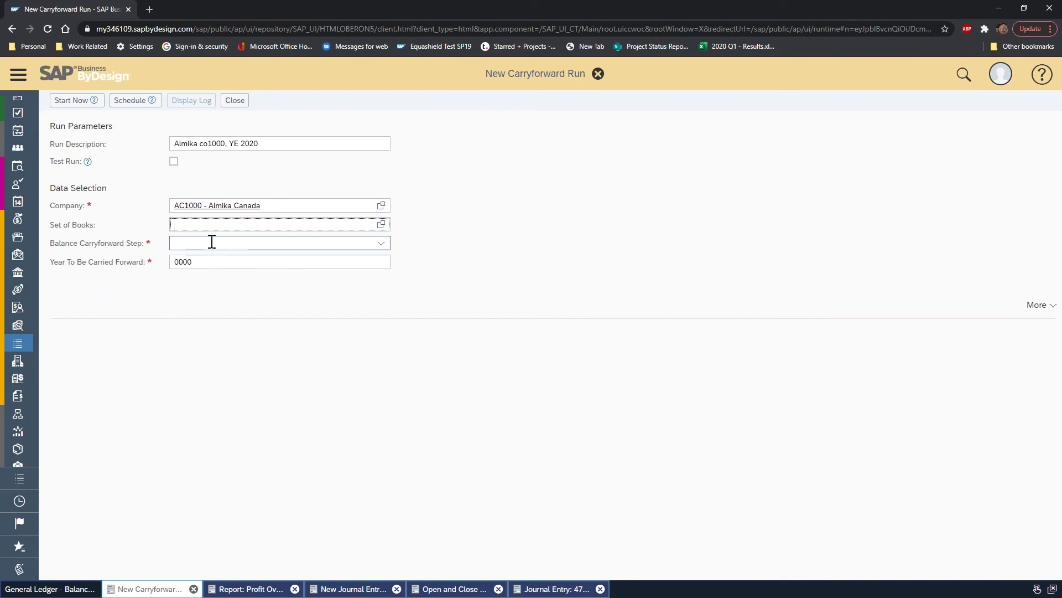
pyautogui.click(382, 244)
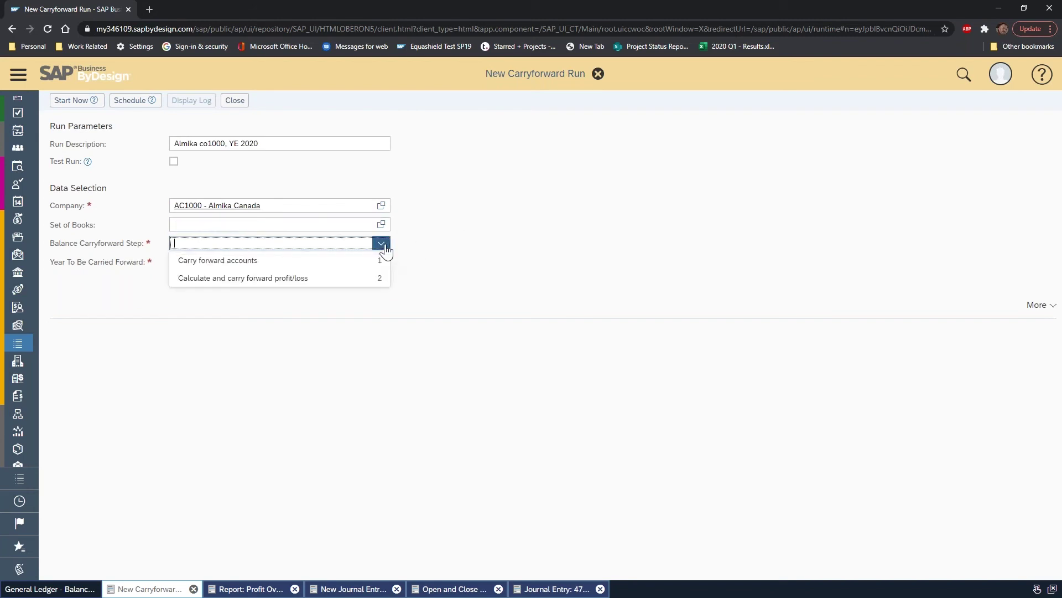
pyautogui.click(221, 260)
pyautogui.click(86, 100)
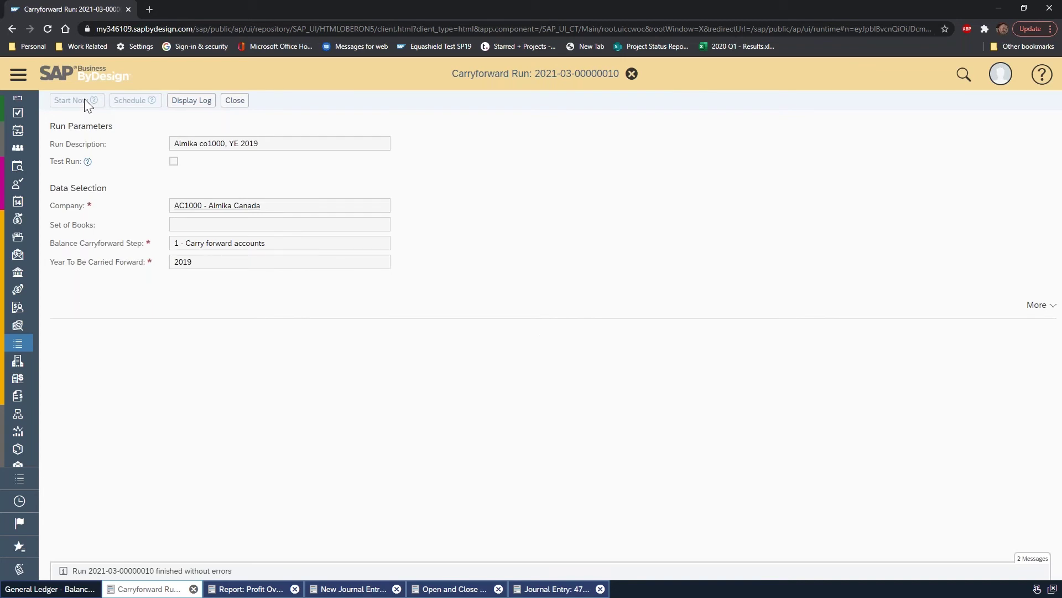
# Open the finished run's log and display the details of its US GAAP entry.
pyautogui.click(192, 101)
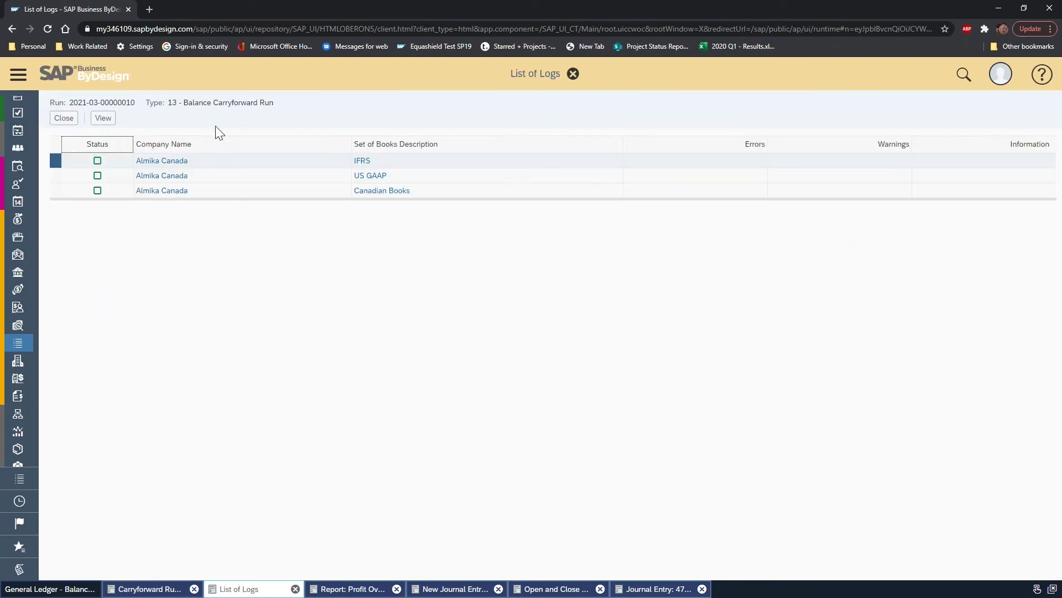
pyautogui.click(56, 175)
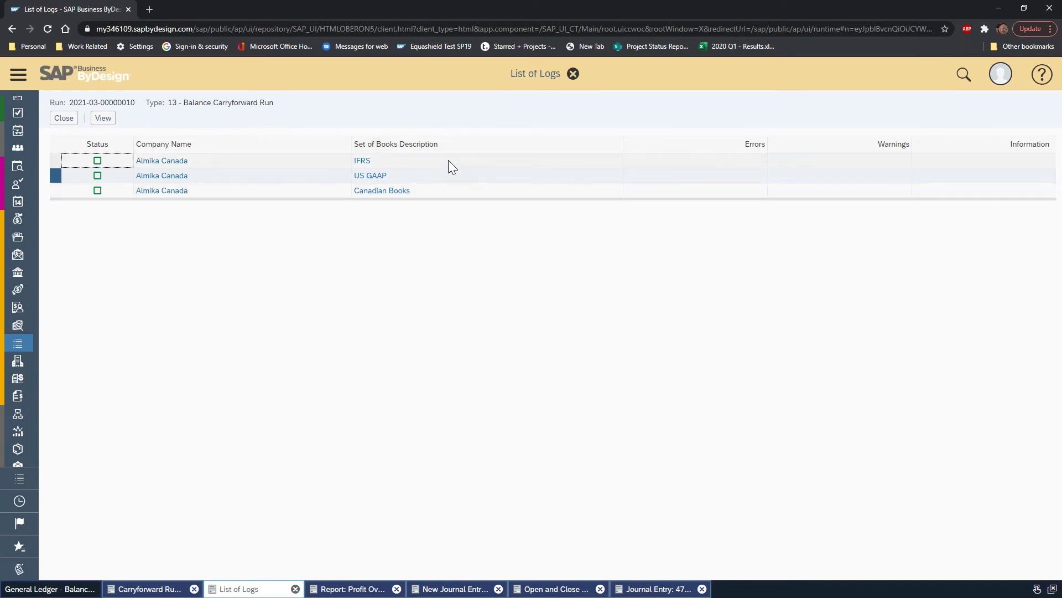
pyautogui.click(103, 118)
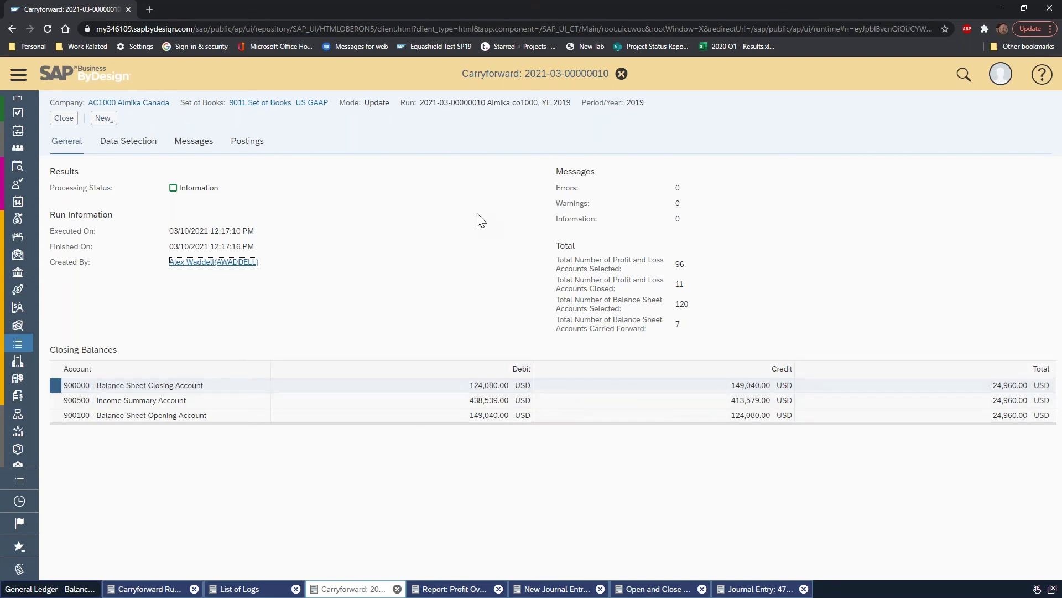
# Review the run's Data Selection and empty Messages tabs, then its closing balance sheet postings.
pyautogui.click(125, 146)
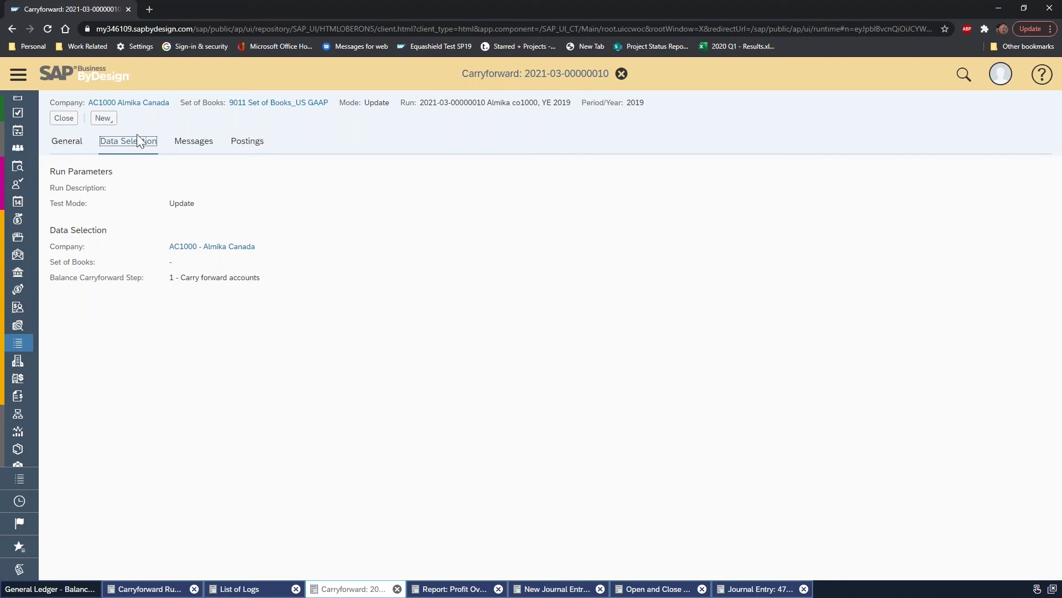
pyautogui.click(194, 145)
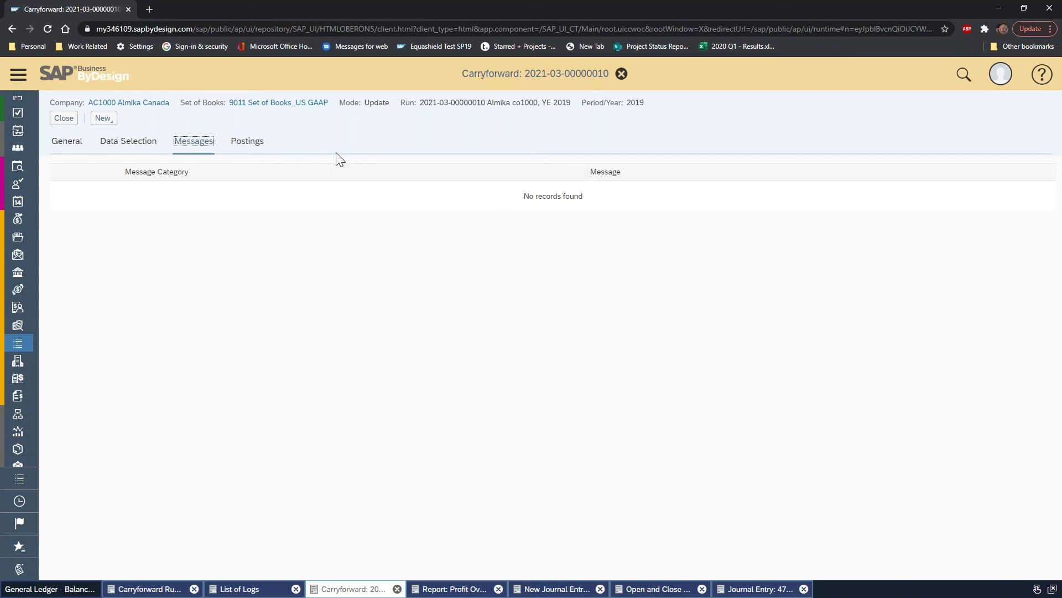
pyautogui.click(235, 145)
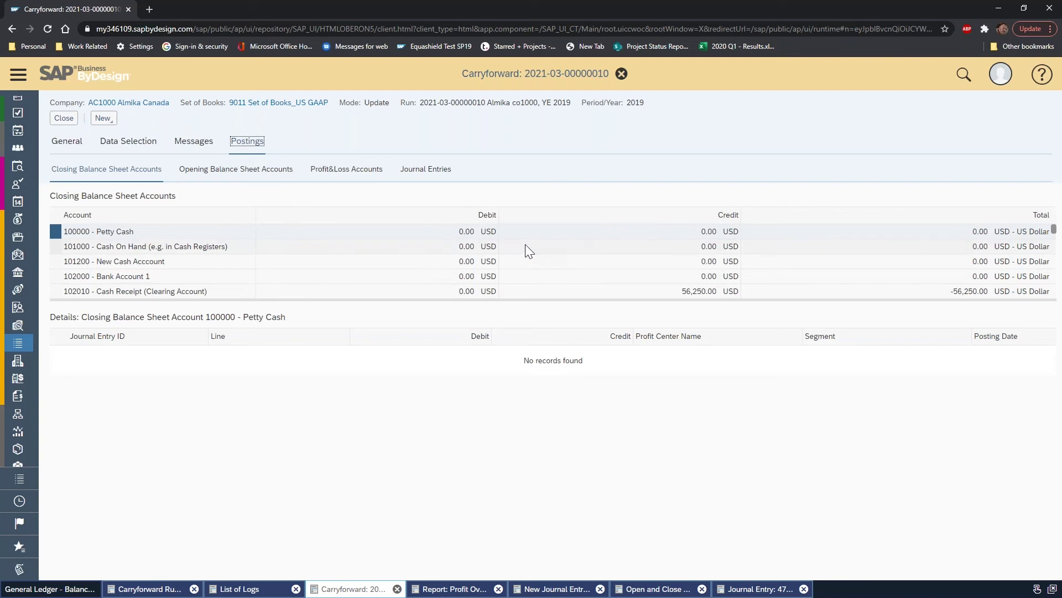
# Enlarge the accounts table and view opening balance, Profit&Loss and Journal Entries postings.
pyautogui.moveTo(605, 300); pyautogui.dragTo(600, 396)
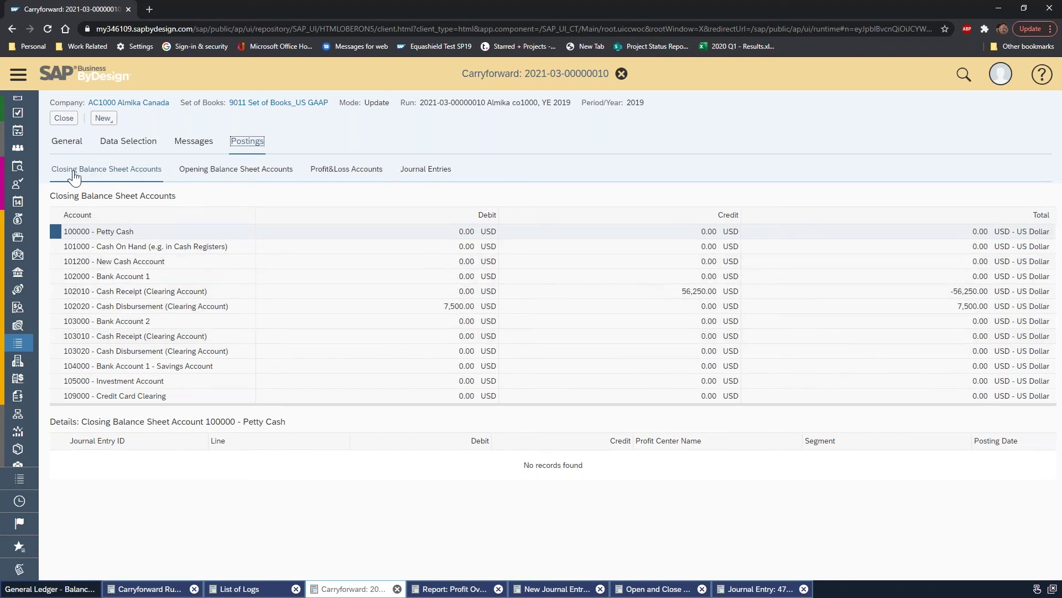
pyautogui.click(227, 173)
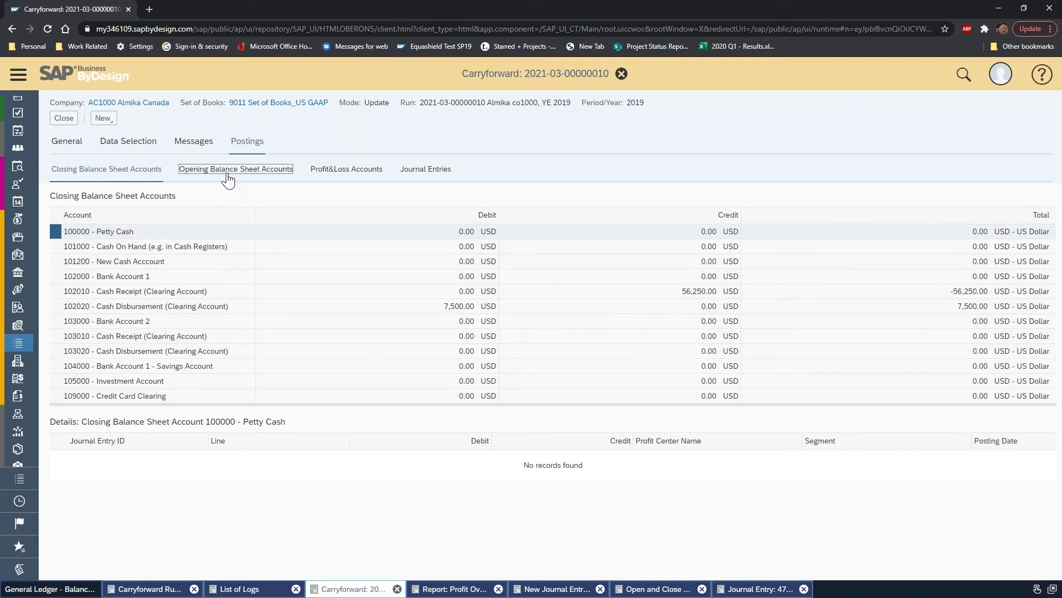
pyautogui.click(339, 173)
pyautogui.click(437, 176)
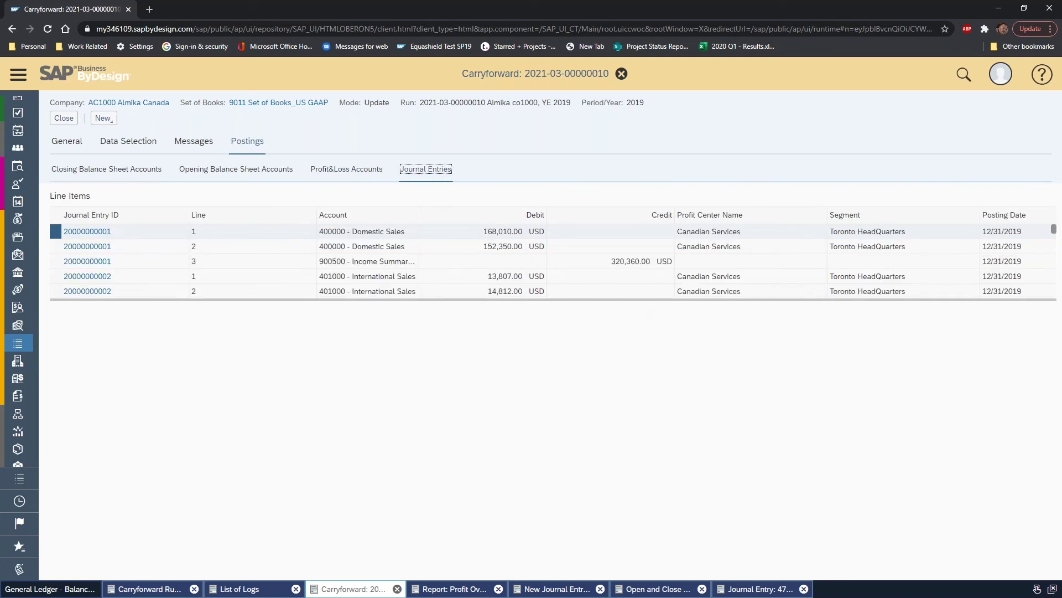
# Scroll through the journal entry lines dated 12/31/2019 and 01/01/2020, then close the run results.
pyautogui.moveTo(615, 324); pyautogui.dragTo(626, 490)
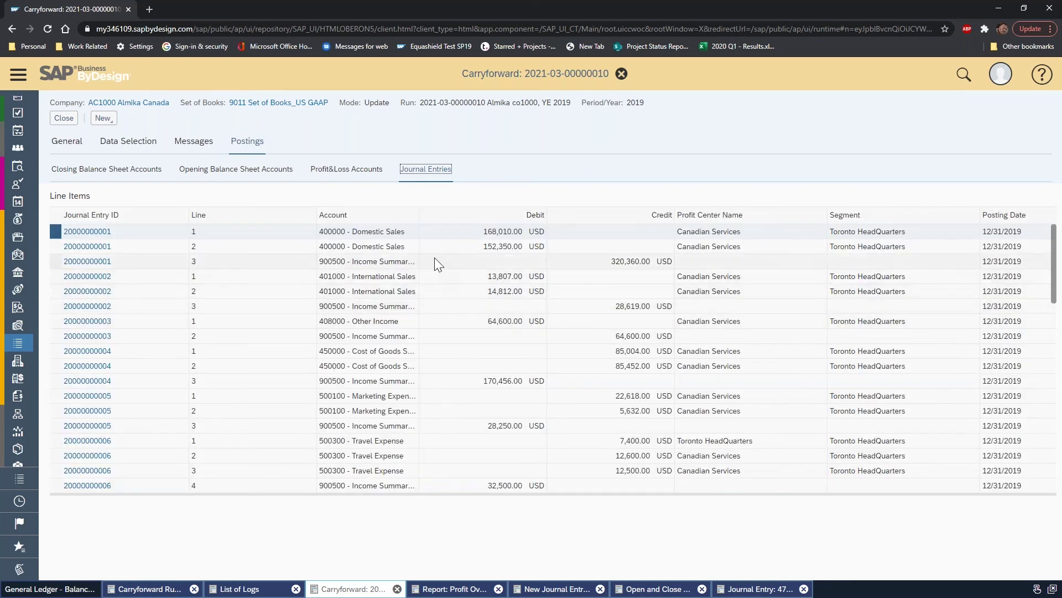
pyautogui.scroll(-4, 414, 254)
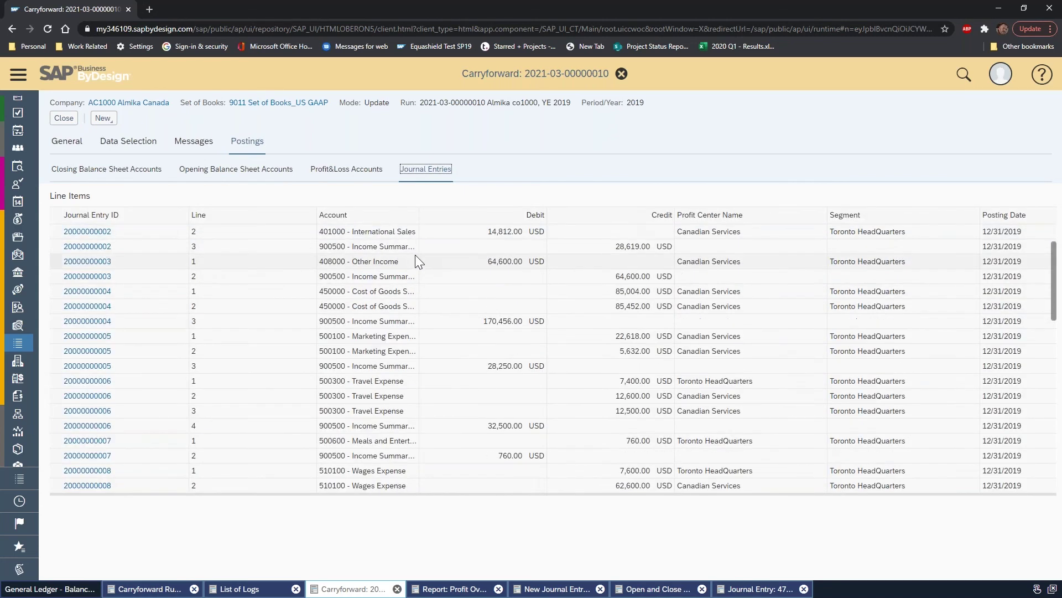
pyautogui.scroll(-3, 417, 261)
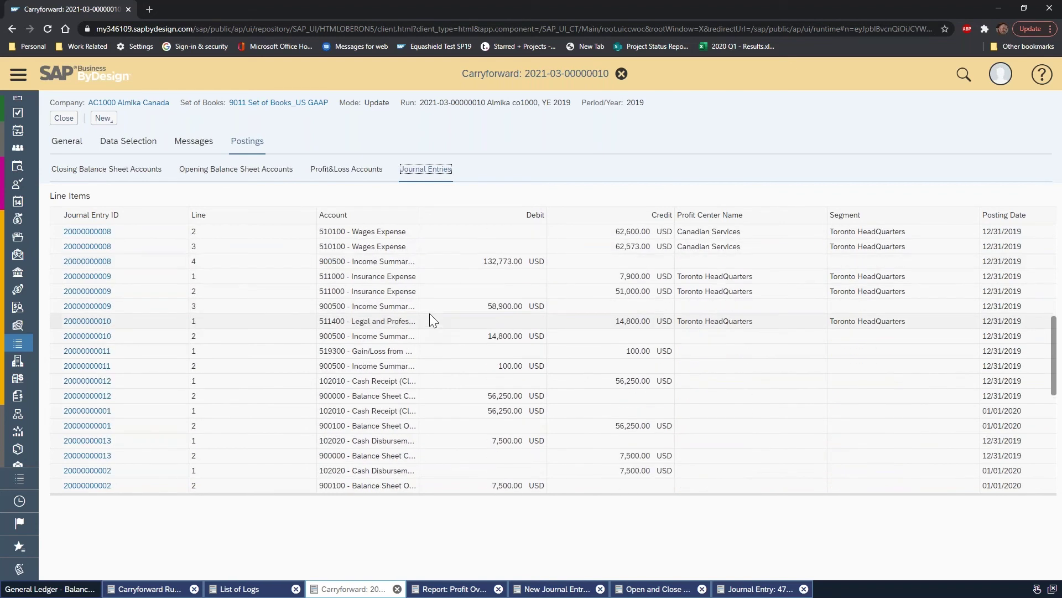
pyautogui.scroll(4, 429, 314)
pyautogui.scroll(1, 429, 313)
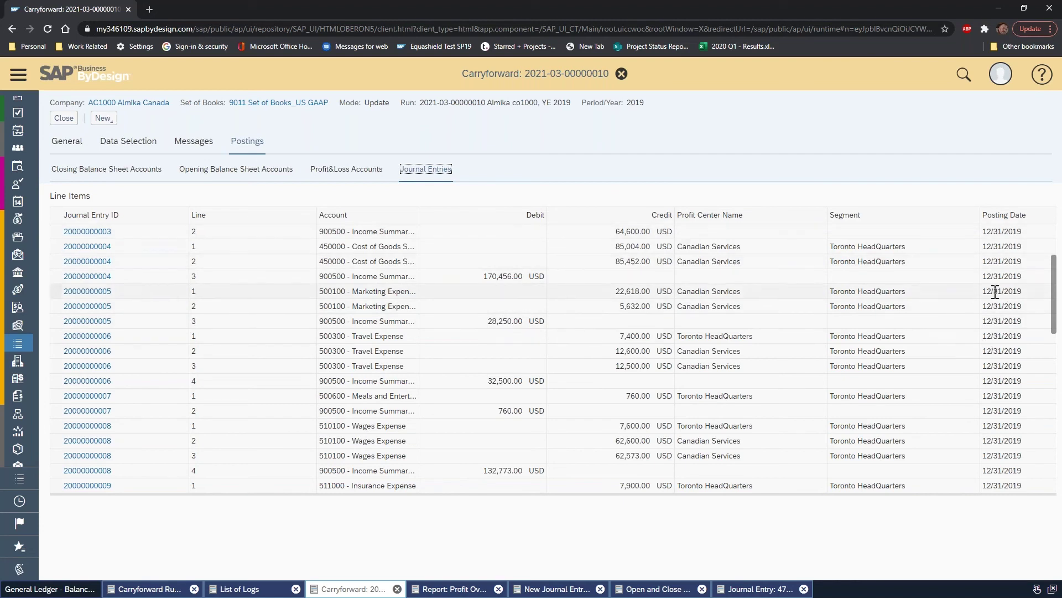
pyautogui.scroll(-5, 995, 291)
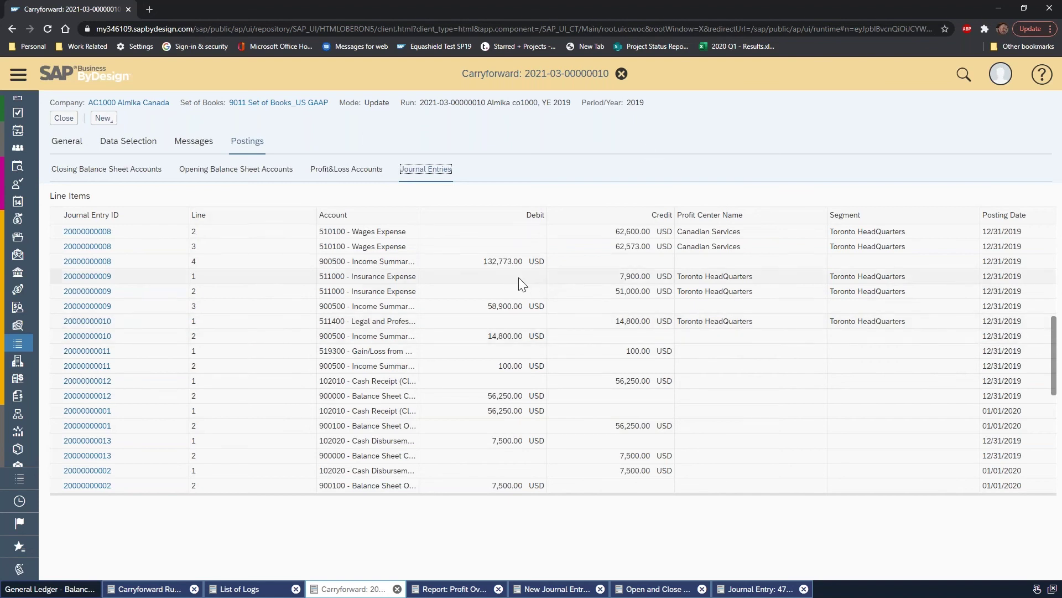
pyautogui.scroll(-5, 710, 426)
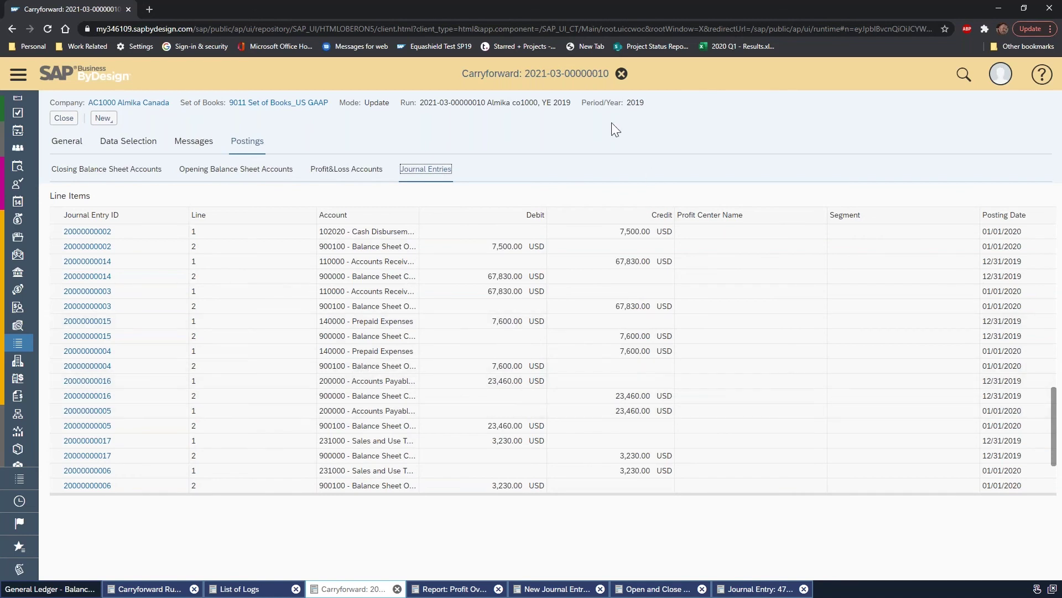
pyautogui.click(622, 74)
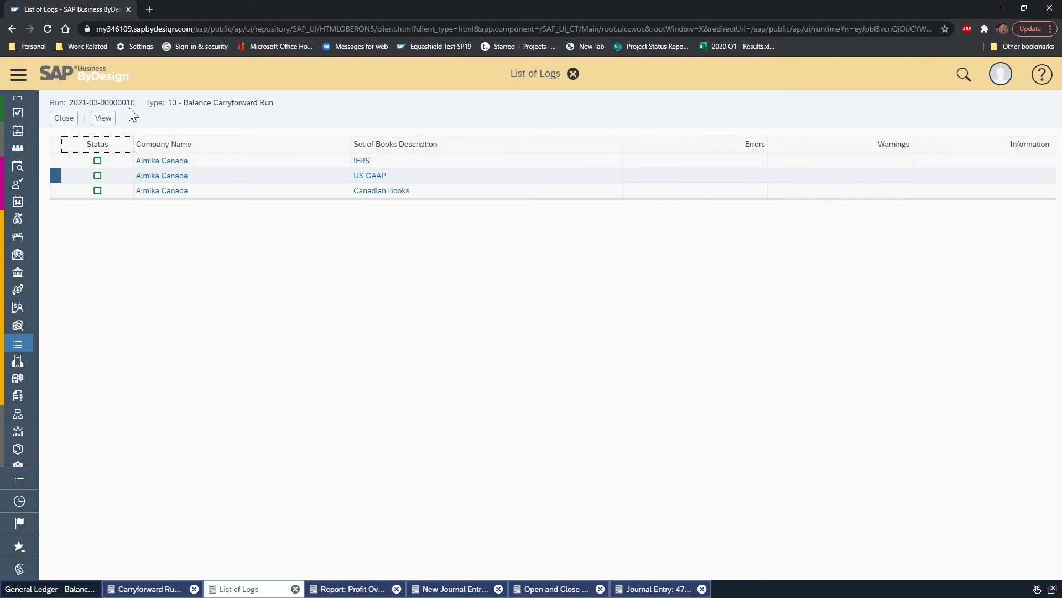
# Close the run pages and list General Ledger journal entries filtered to Today's Postings.
pyautogui.click(65, 119)
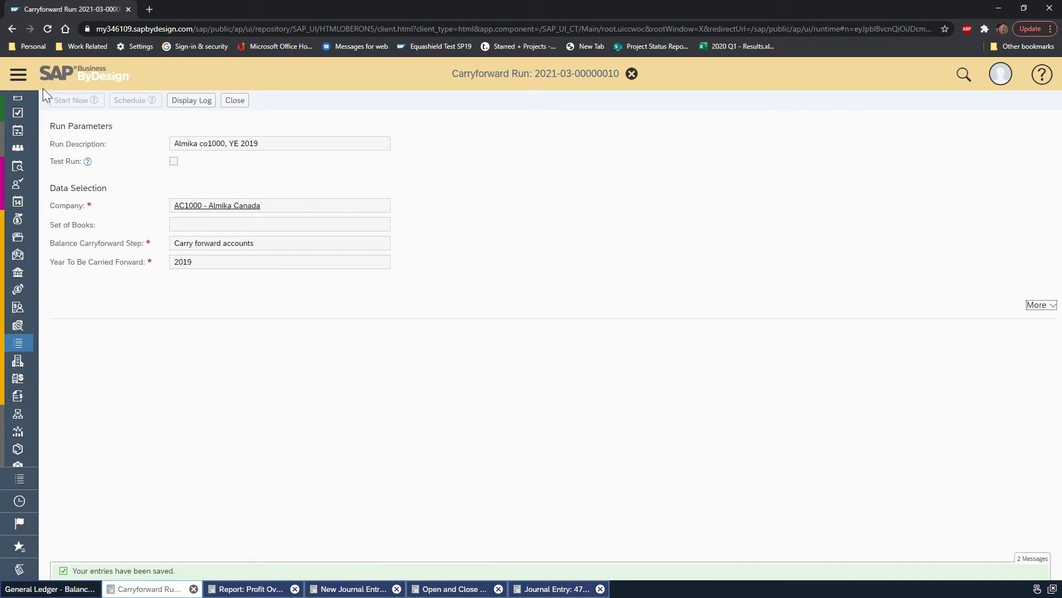
pyautogui.click(234, 100)
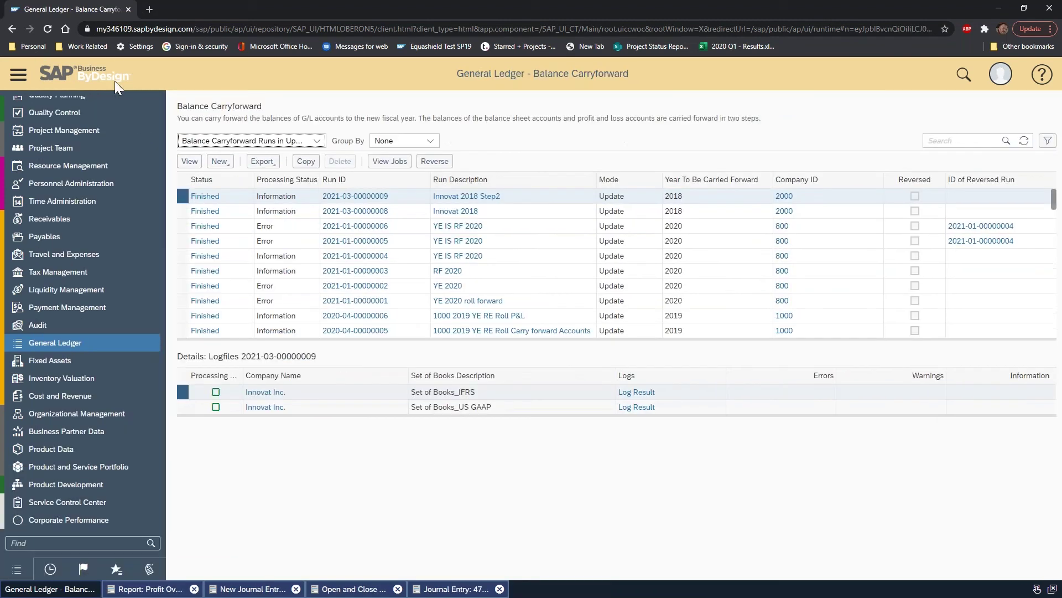
pyautogui.moveTo(104, 344)
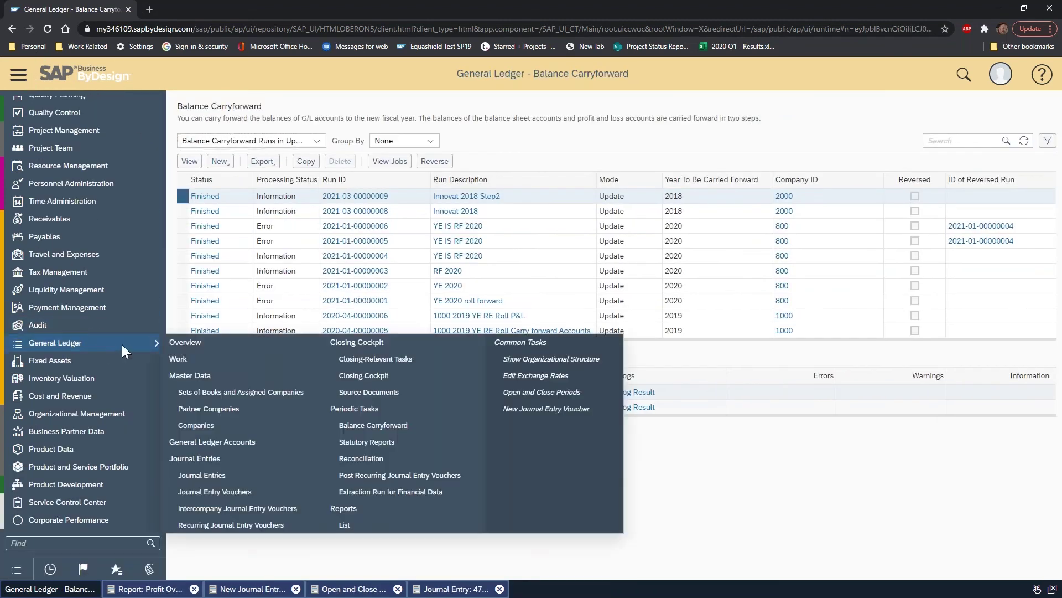
pyautogui.click(251, 469)
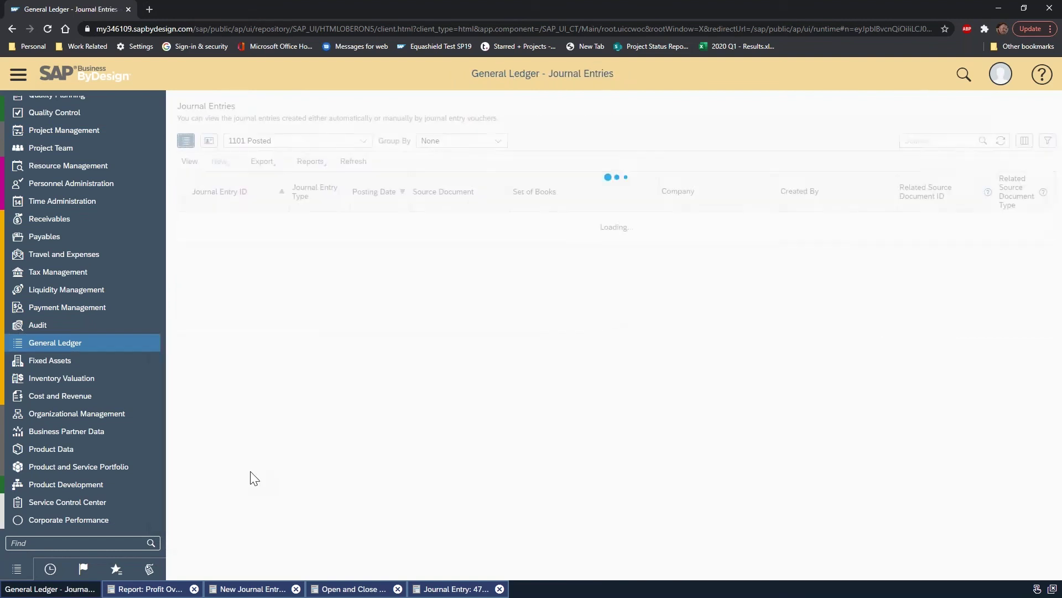
pyautogui.click(360, 142)
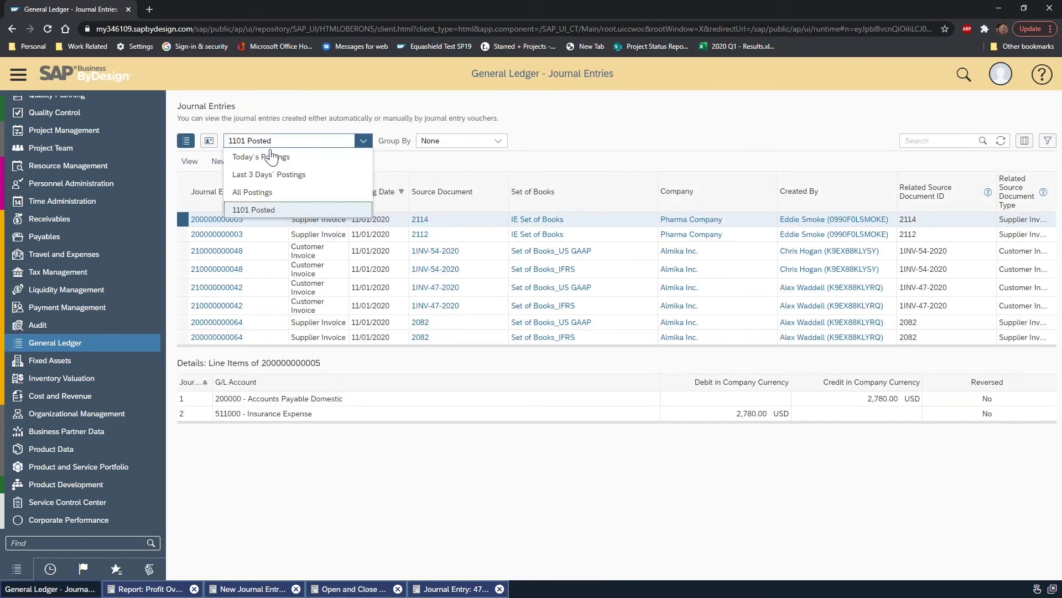
pyautogui.click(268, 159)
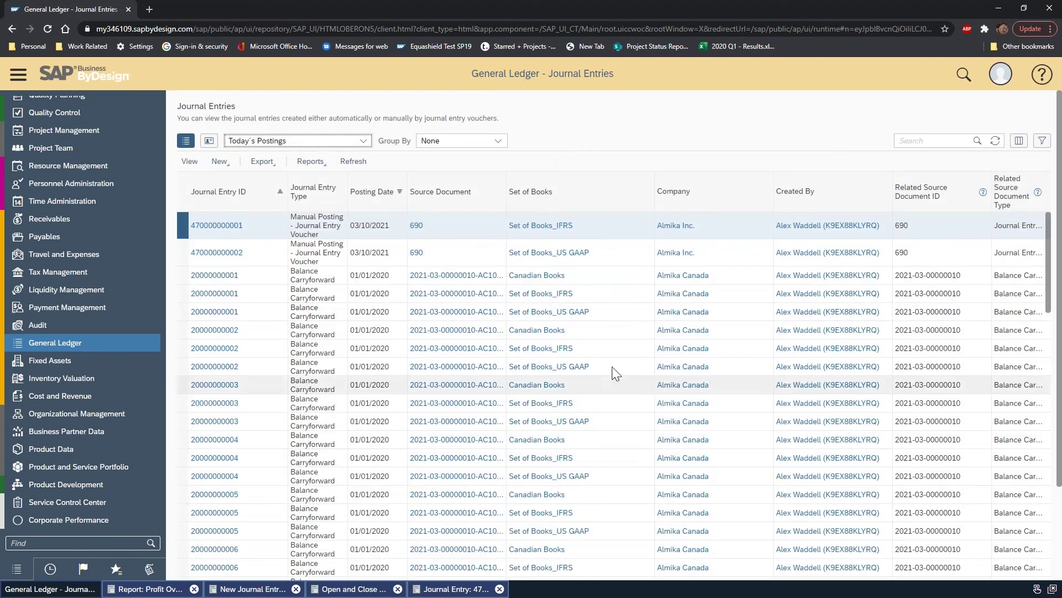
pyautogui.scroll(-3, 618, 324)
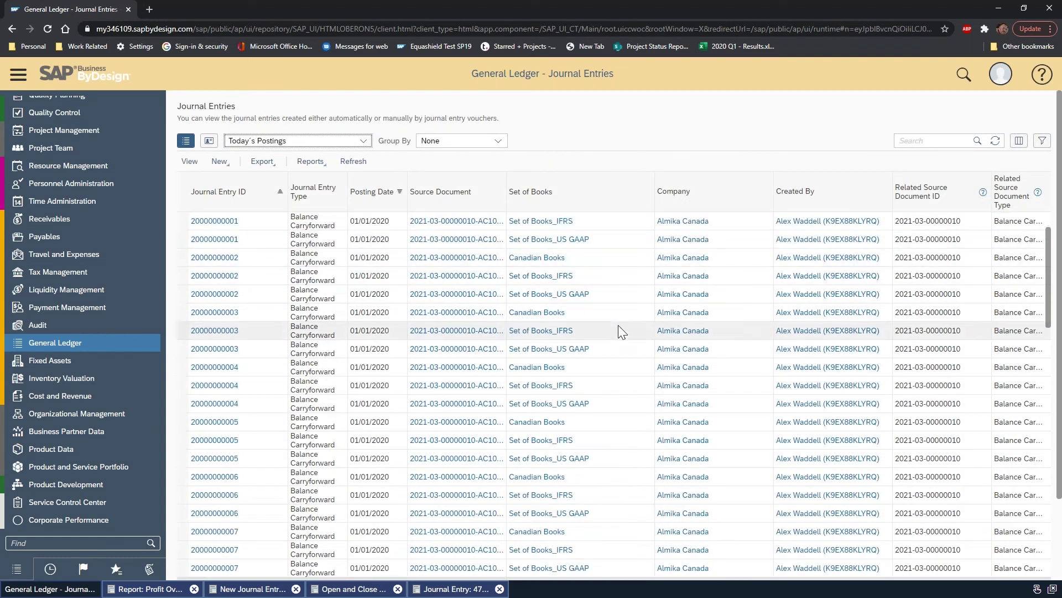
pyautogui.click(613, 329)
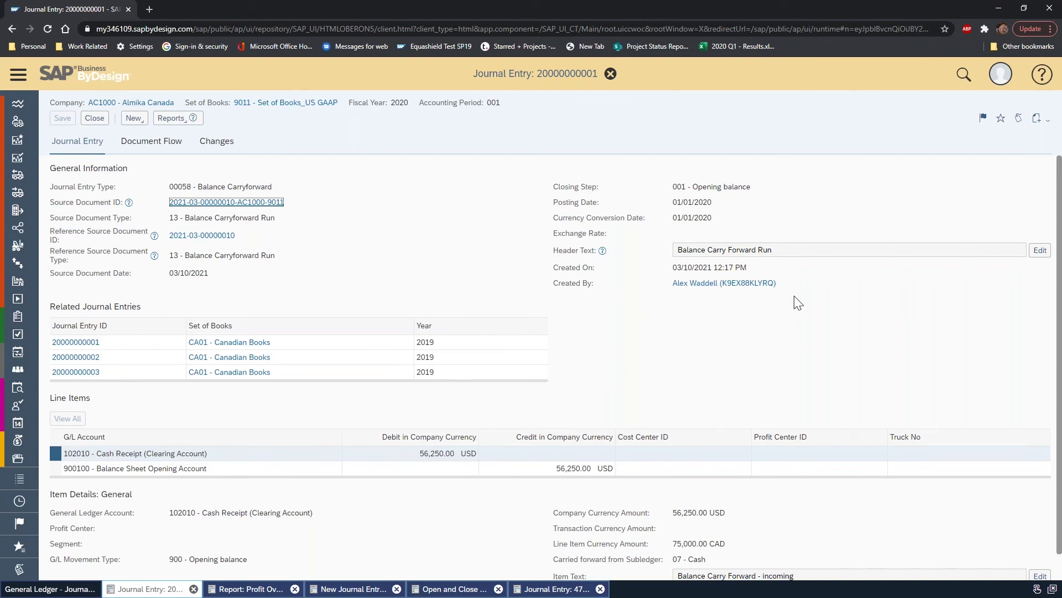
pyautogui.click(95, 119)
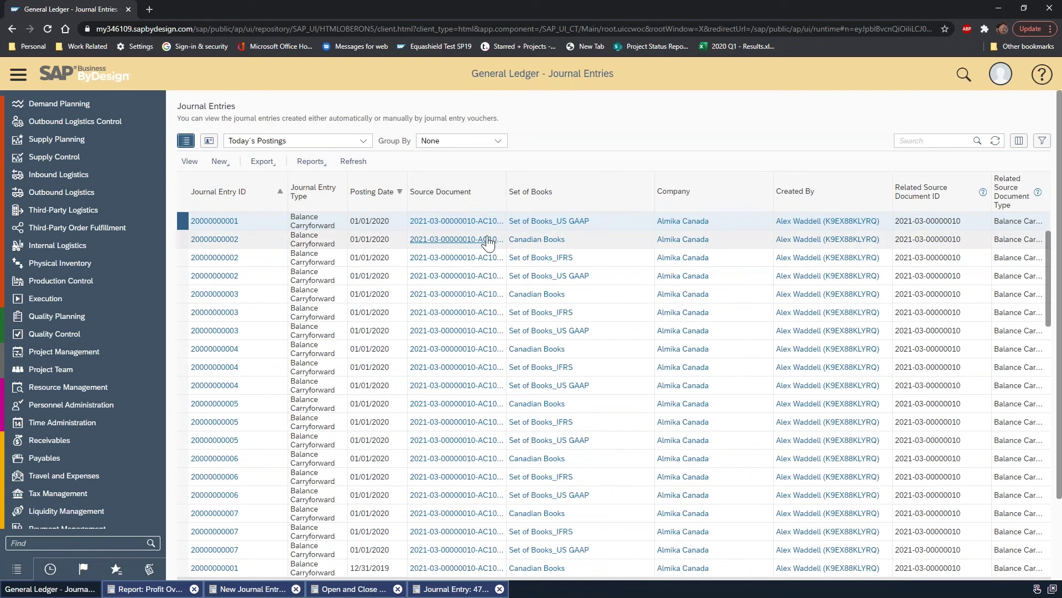
pyautogui.scroll(-5, 618, 319)
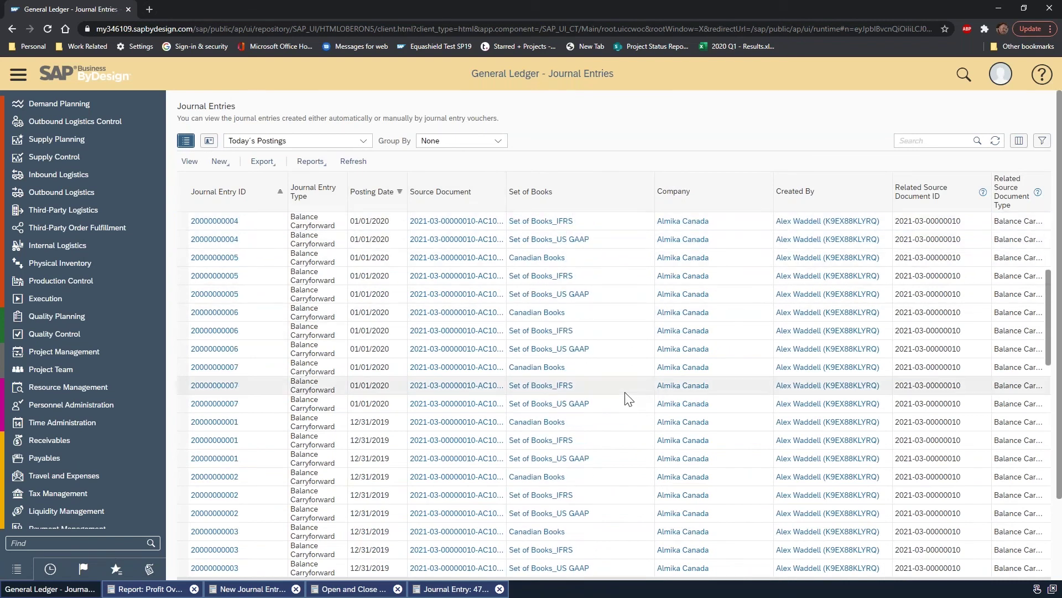
pyautogui.scroll(-5, 621, 390)
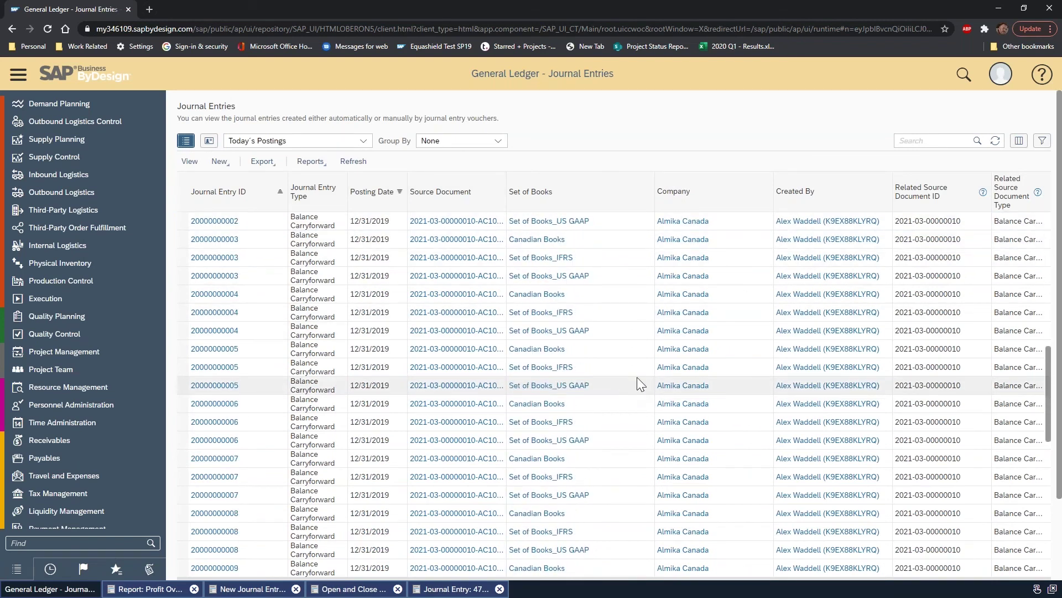
pyautogui.scroll(-3, 636, 390)
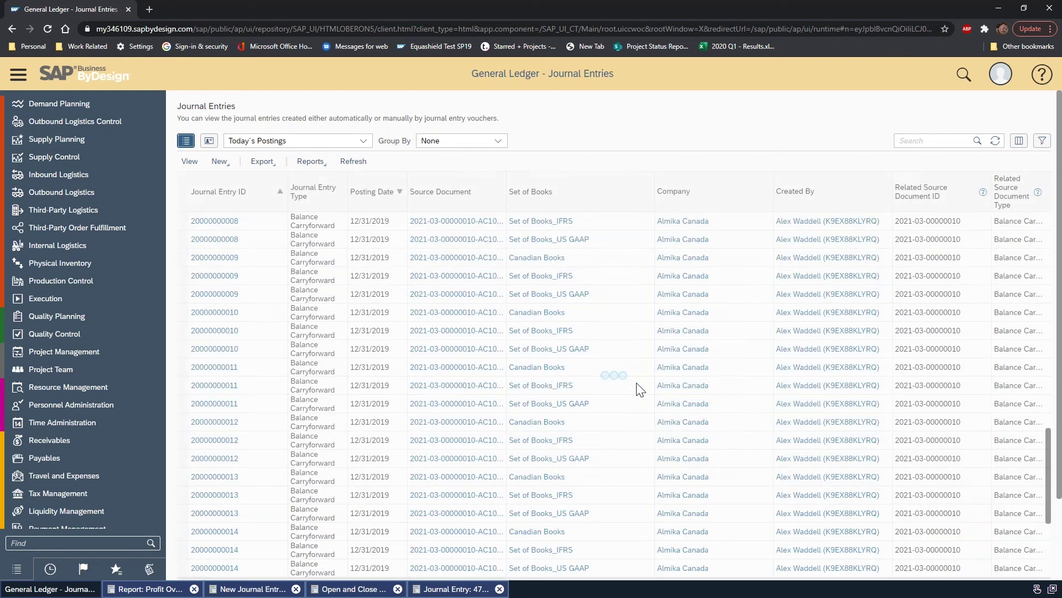
pyautogui.scroll(10, 72, 270)
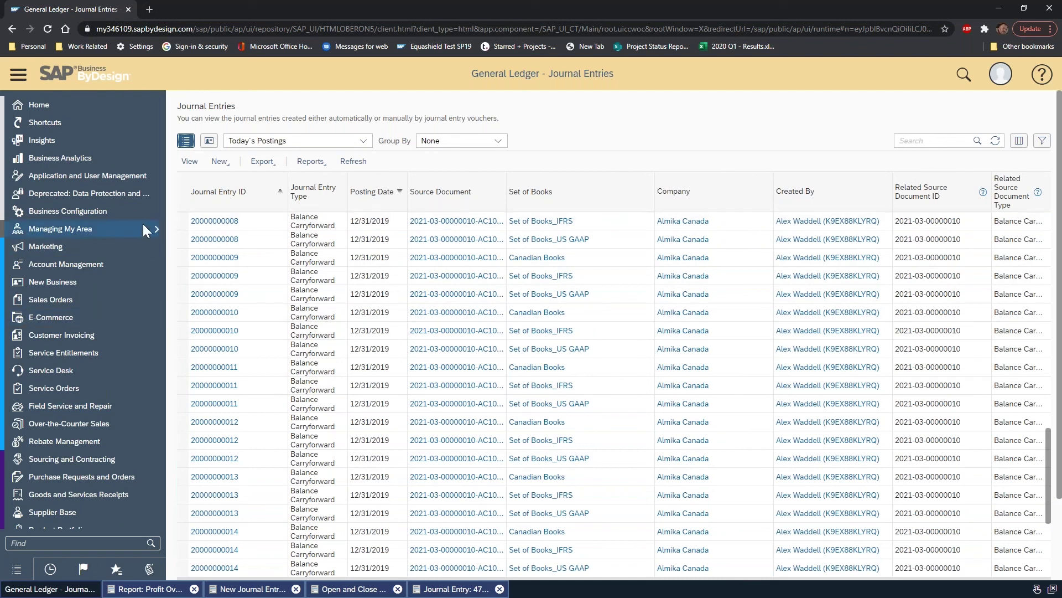
pyautogui.scroll(-6, 80, 284)
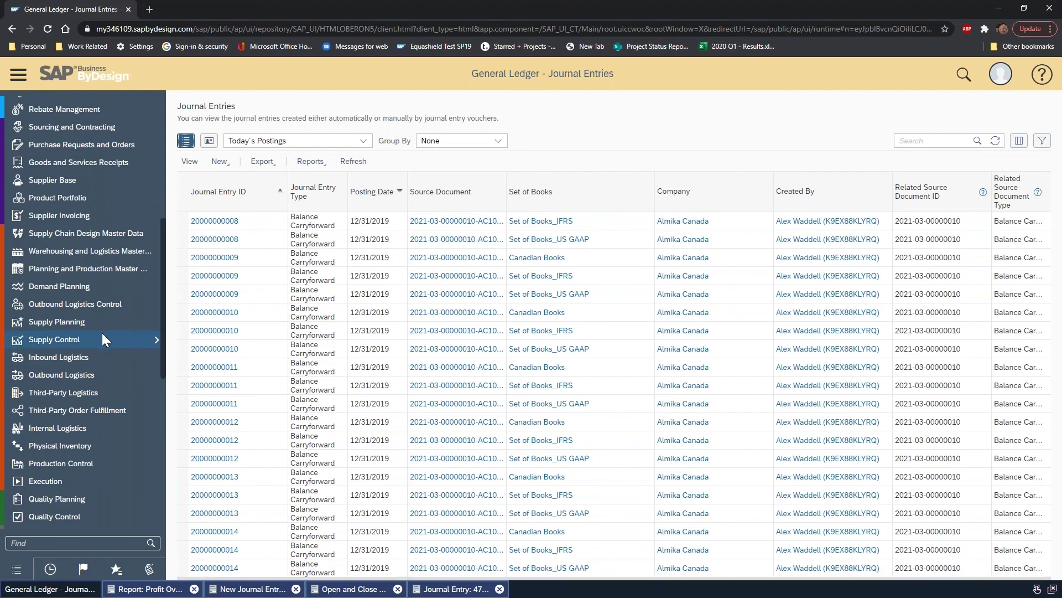
pyautogui.scroll(-7, 102, 332)
# Open the Balance Carryforward runs, search for '201' and view the 2019 runs' logfiles.
pyautogui.moveTo(84, 342)
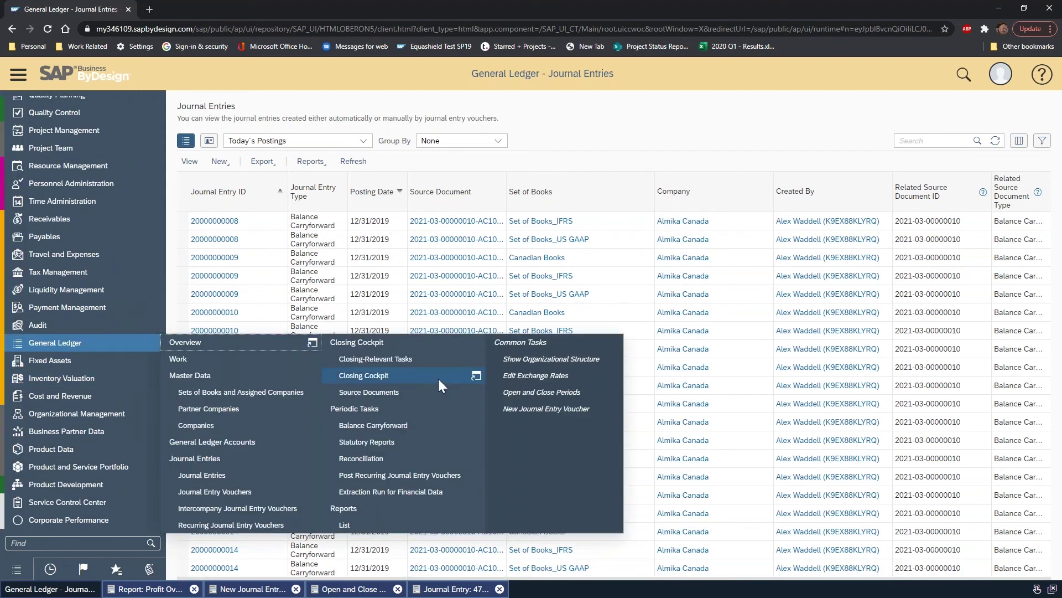
pyautogui.click(382, 427)
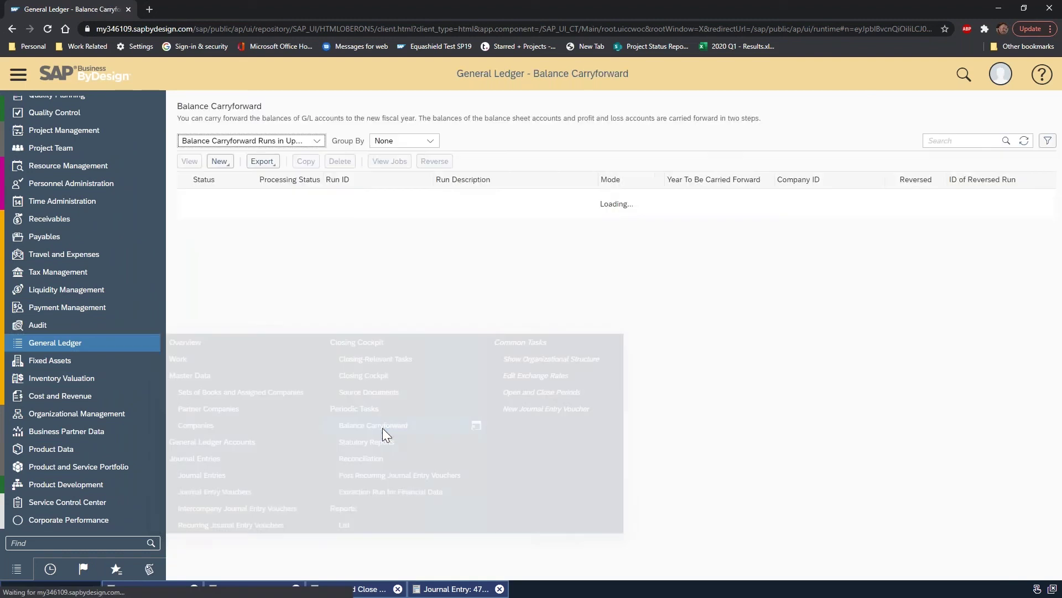
pyautogui.click(948, 140)
pyautogui.write('2019')
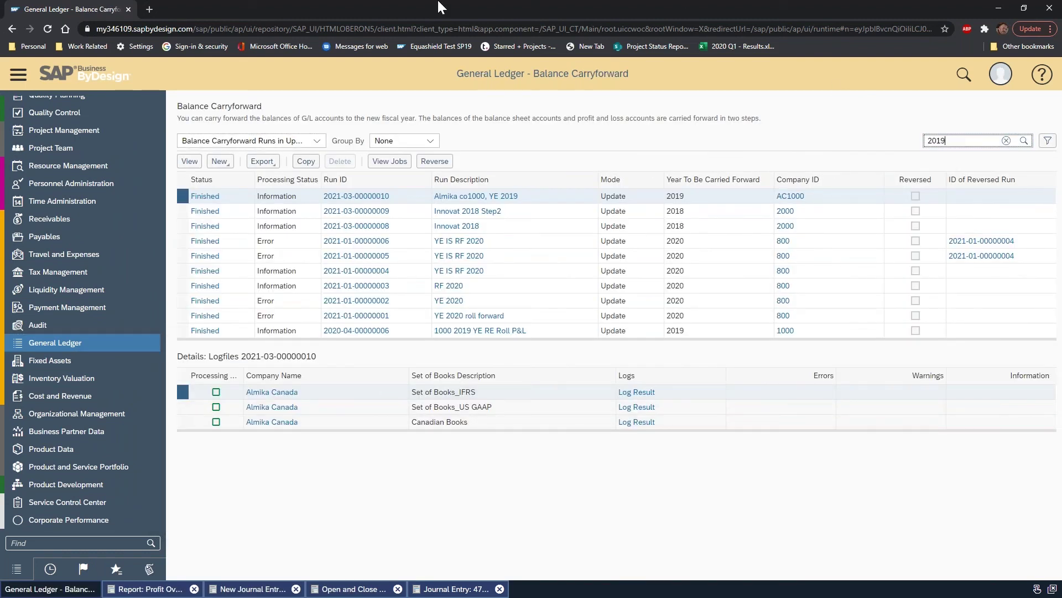
pyautogui.press('Return')
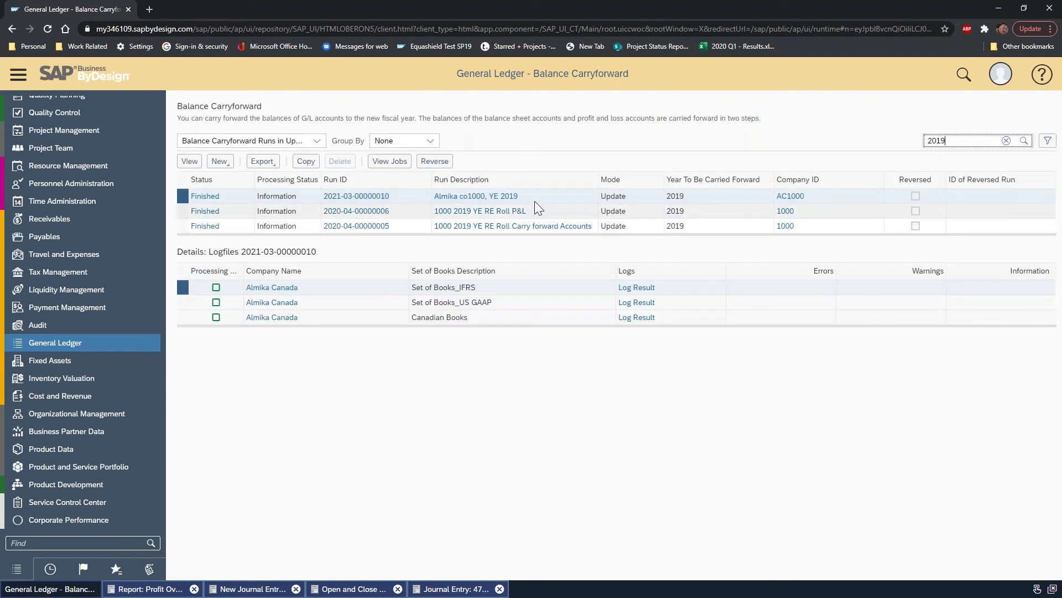
pyautogui.click(631, 211)
pyautogui.click(638, 199)
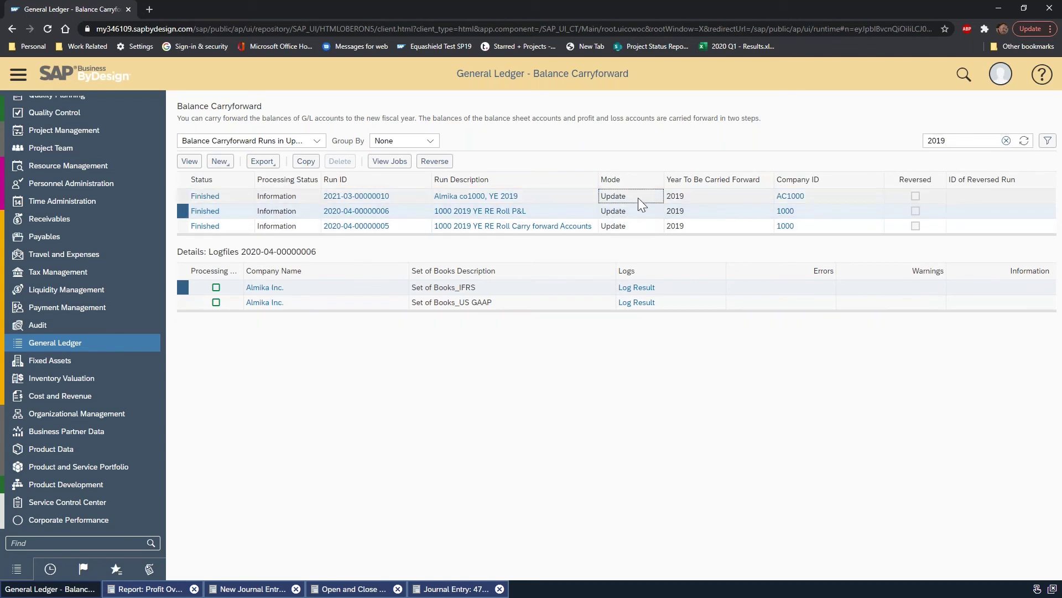
# Switch to All Balance Carryforward Runs and search for company 1000's runs.
pyautogui.click(317, 143)
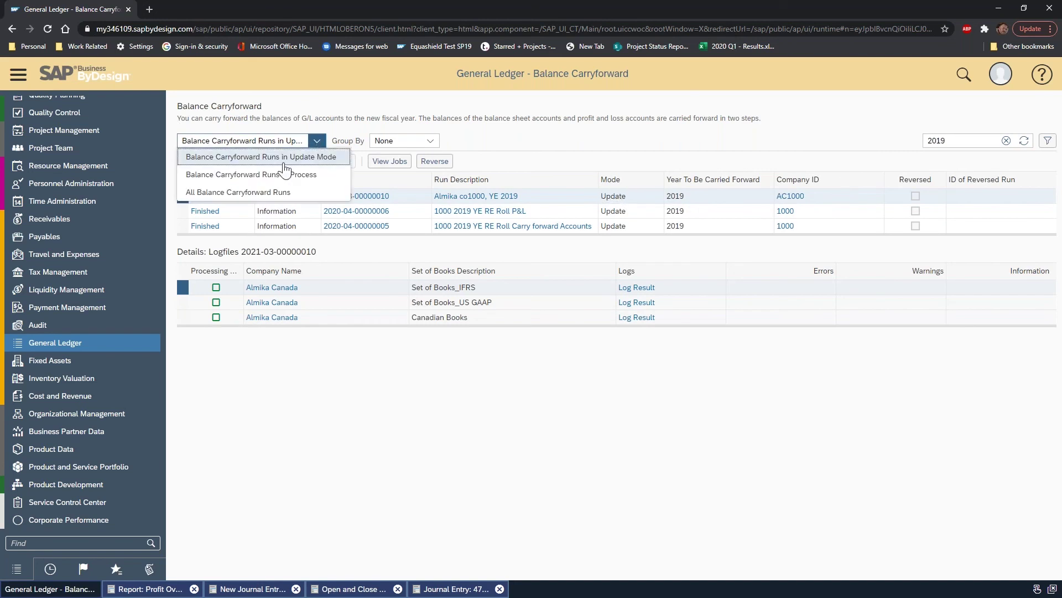
pyautogui.click(277, 191)
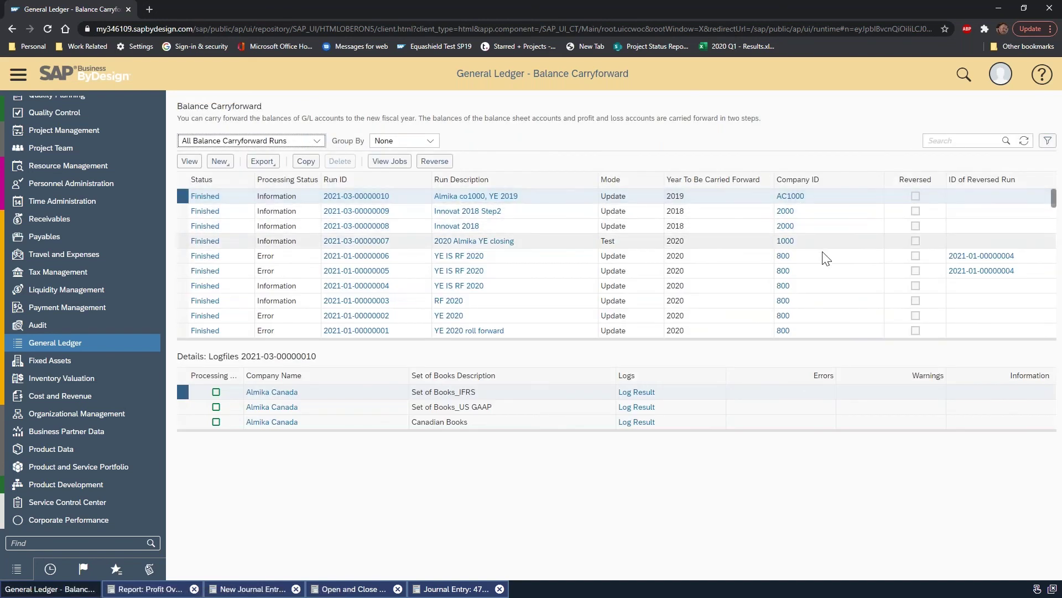
pyautogui.click(732, 241)
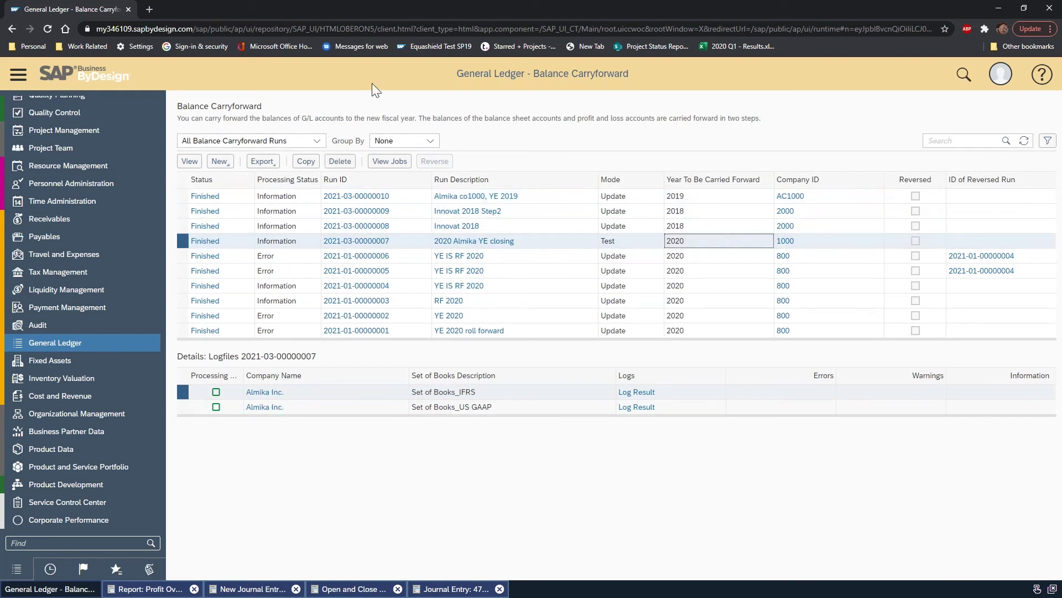
pyautogui.click(966, 141)
pyautogui.write('1000')
pyautogui.press('Return')
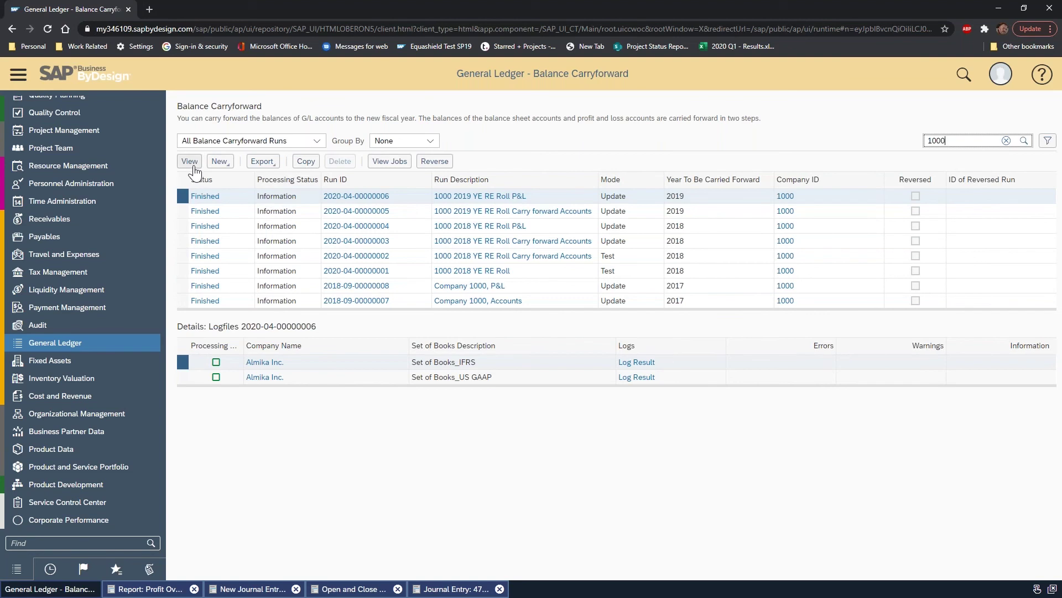
# Create a live carryforward run described 'Almika YE 2019 Step 2' with Test Run off.
pyautogui.click(217, 164)
pyautogui.click(239, 177)
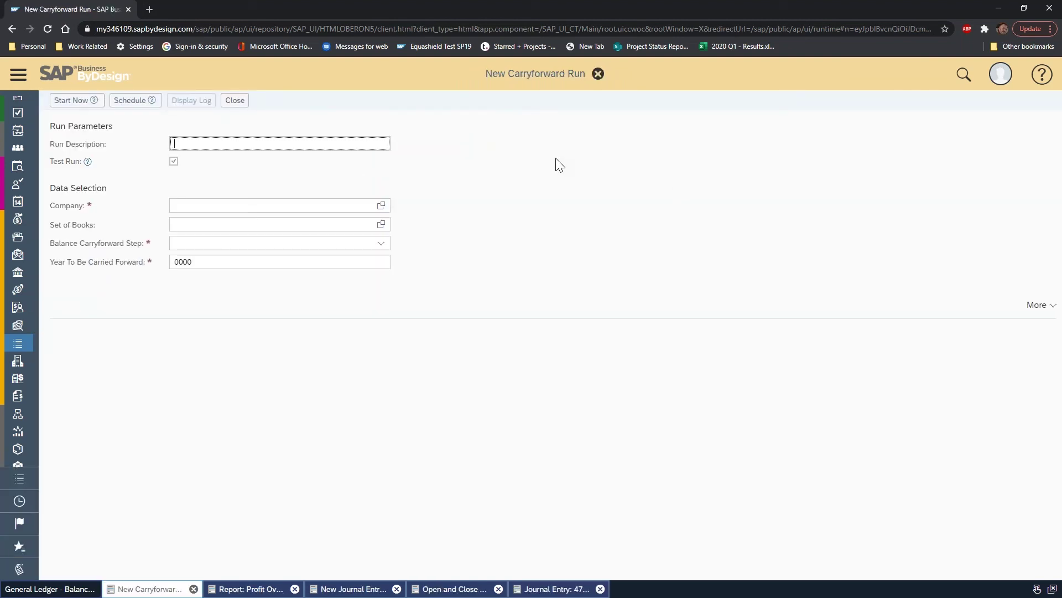
pyautogui.write('Almika YE 2019 Step 2')
pyautogui.click(174, 161)
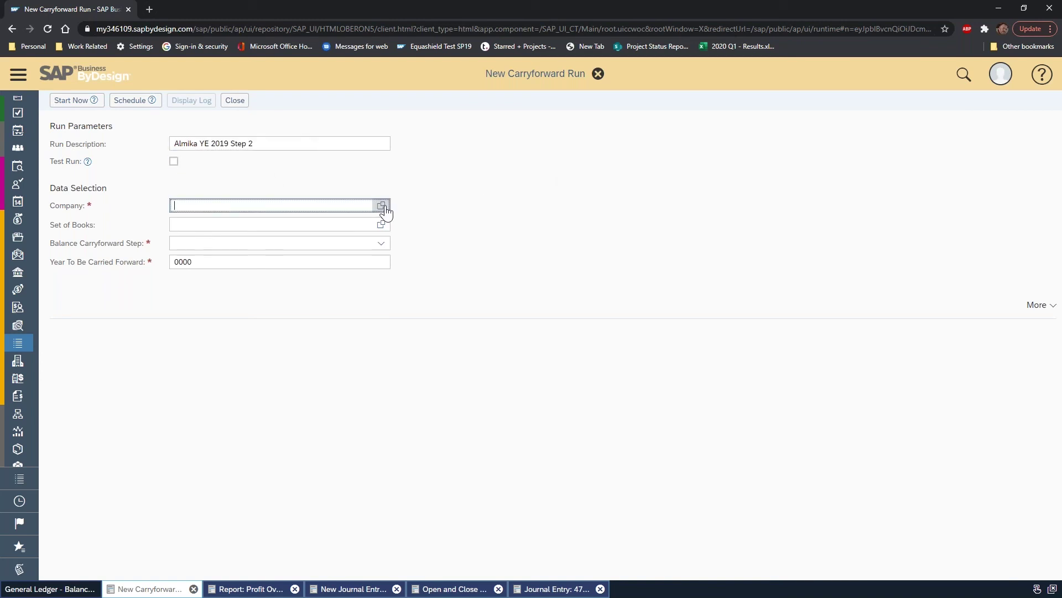
# Set company 1000 Almika Inc., the profit/loss carryforward step and year 2019, then start it.
pyautogui.click(381, 205)
pyautogui.click(376, 342)
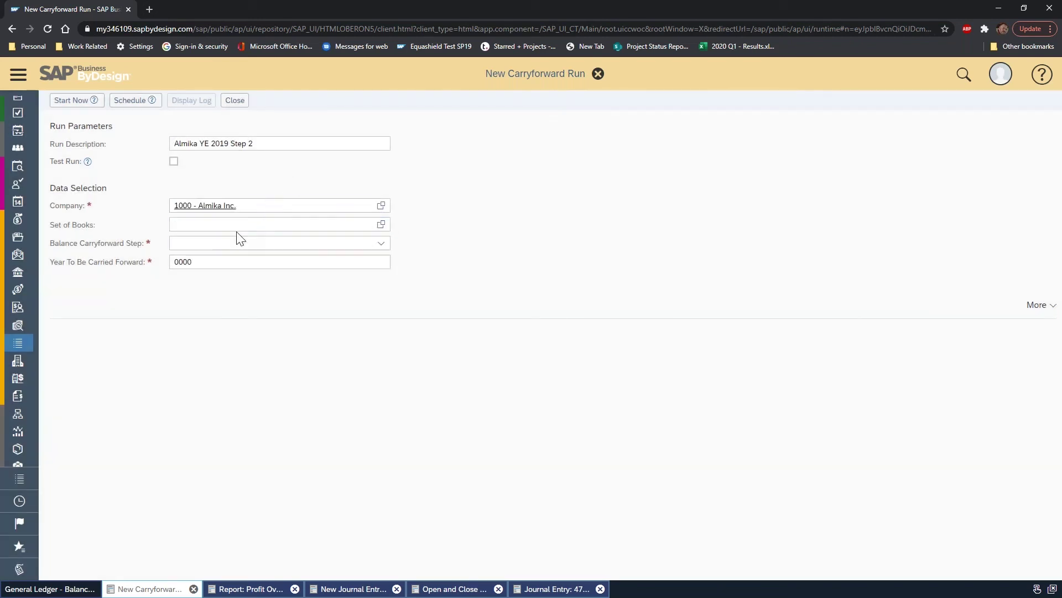
pyautogui.click(381, 243)
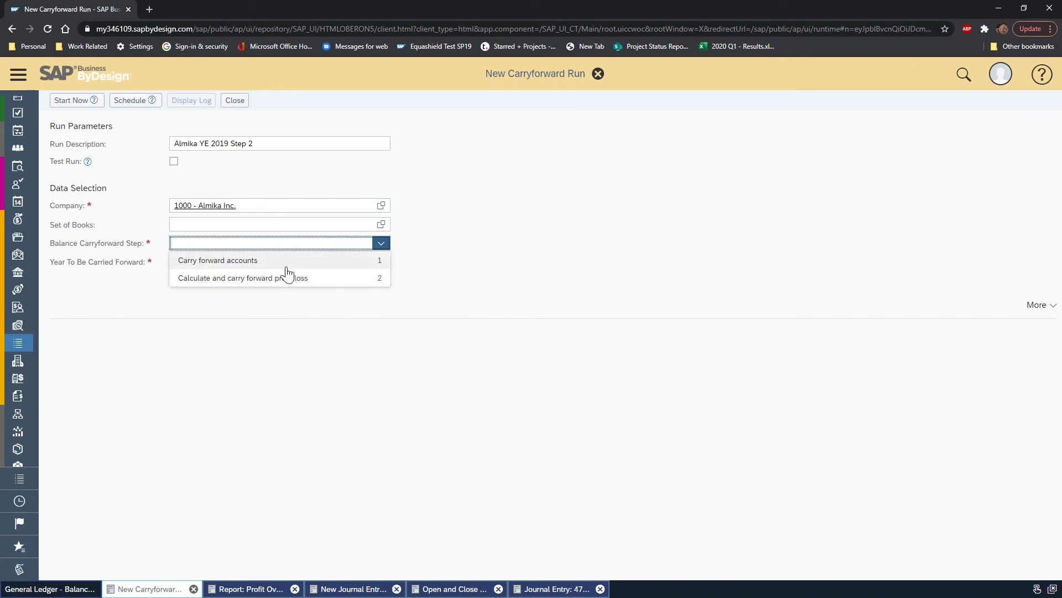
pyautogui.click(340, 279)
pyautogui.click(220, 266)
pyautogui.write('2019')
pyautogui.click(60, 101)
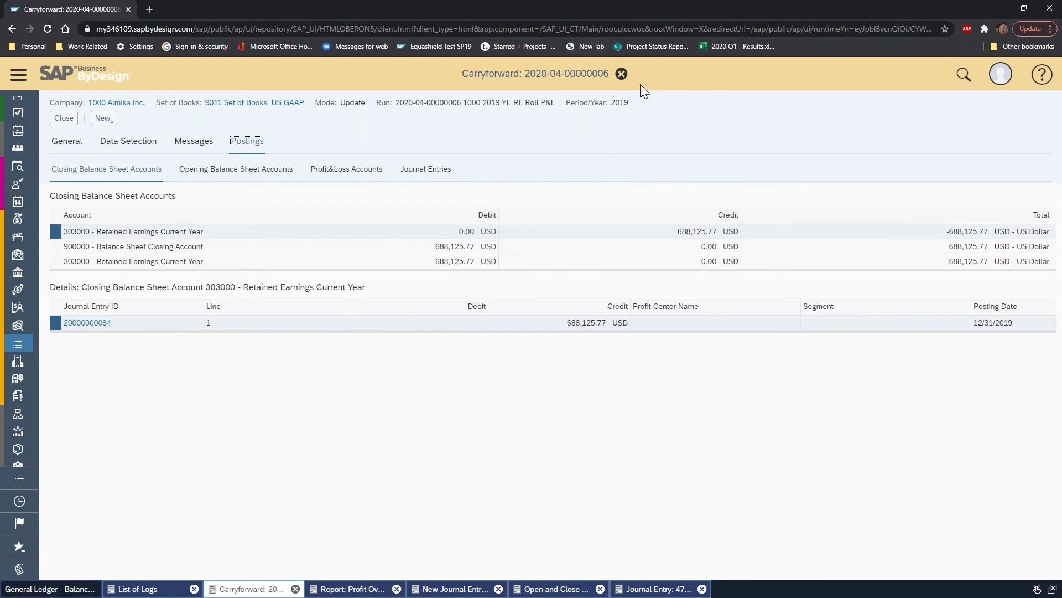
# Close the carryforward run details and the List of Logs page.
pyautogui.click(622, 74)
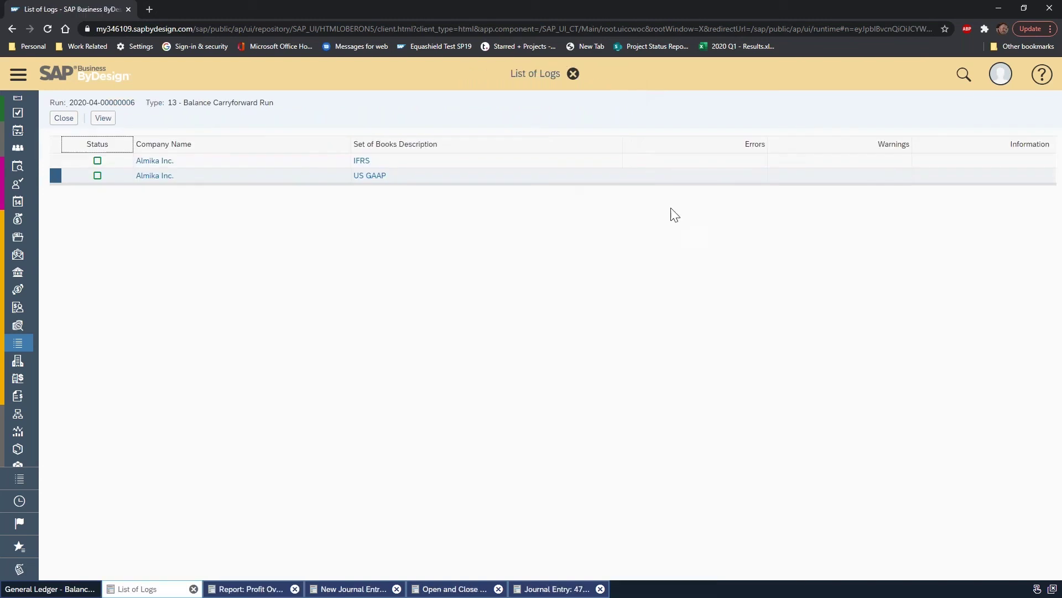
pyautogui.click(64, 118)
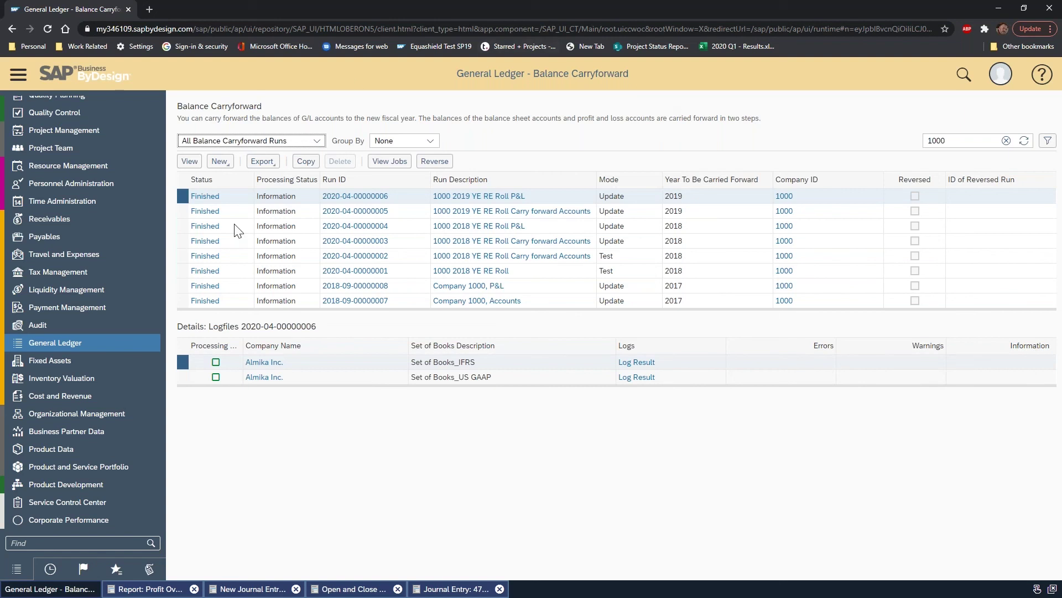
# Open Open and Close Periods and load the periods for company 1000.
pyautogui.moveTo(112, 341)
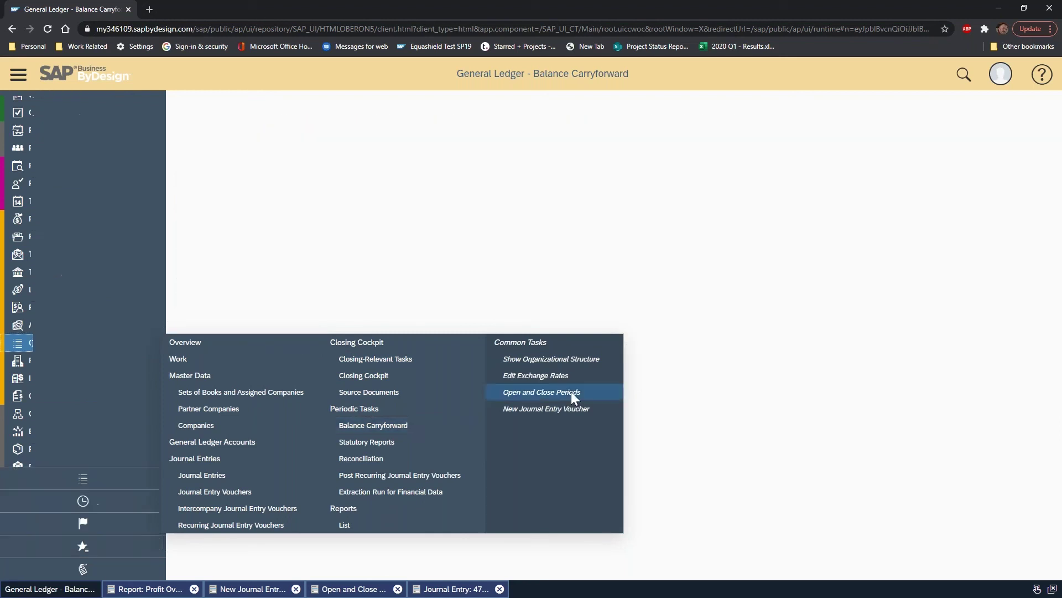
pyautogui.click(570, 392)
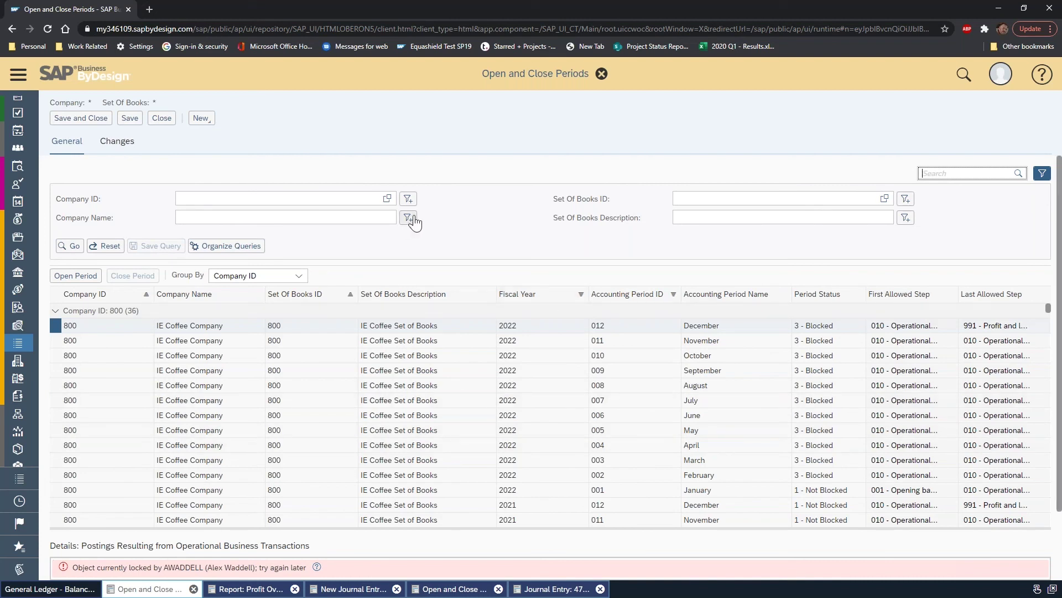
pyautogui.click(379, 196)
pyautogui.write('1000')
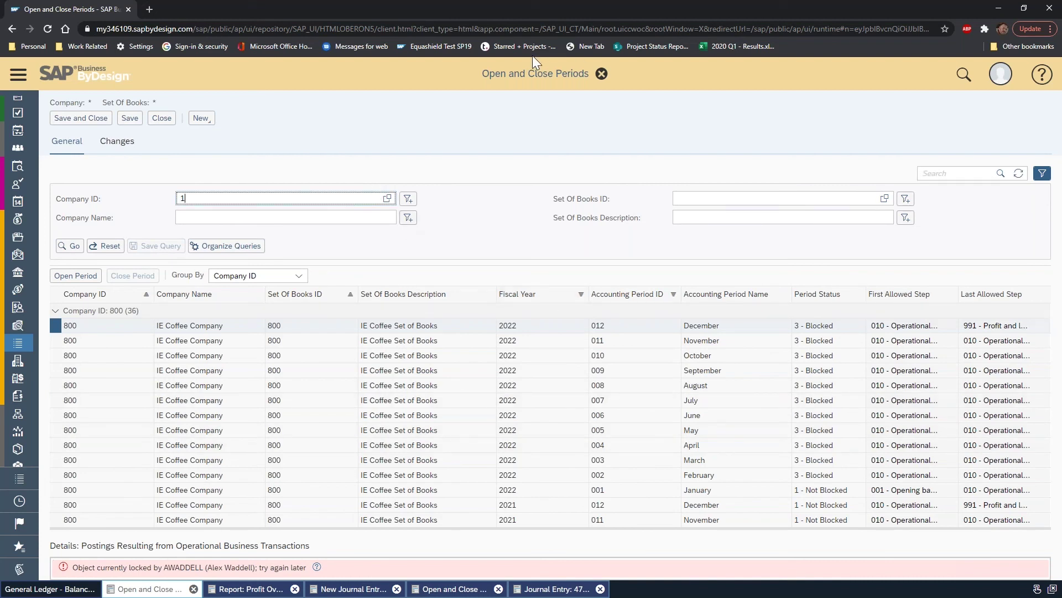
pyautogui.press('Return')
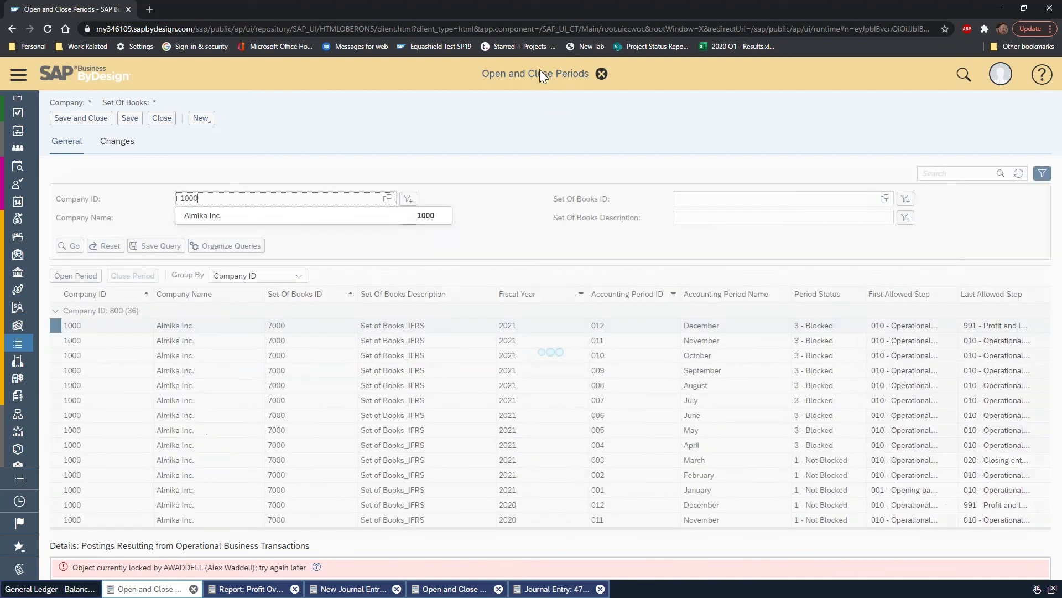
# Filter the Fiscal Year column to 2019 and review the listed periods.
pyautogui.click(542, 297)
pyautogui.write('2019')
pyautogui.press('Return')
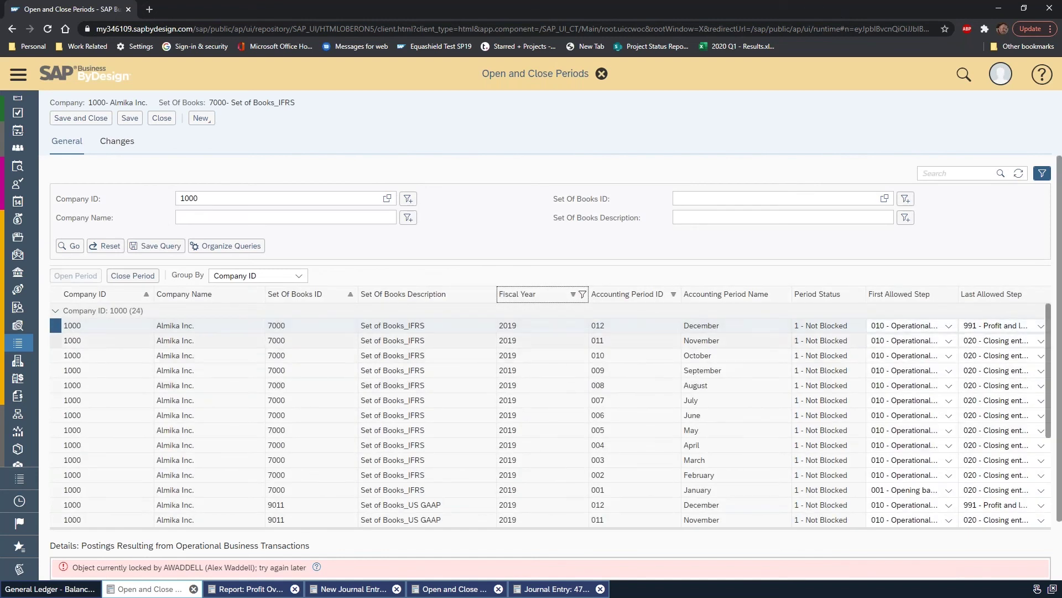
pyautogui.scroll(-3, 968, 360)
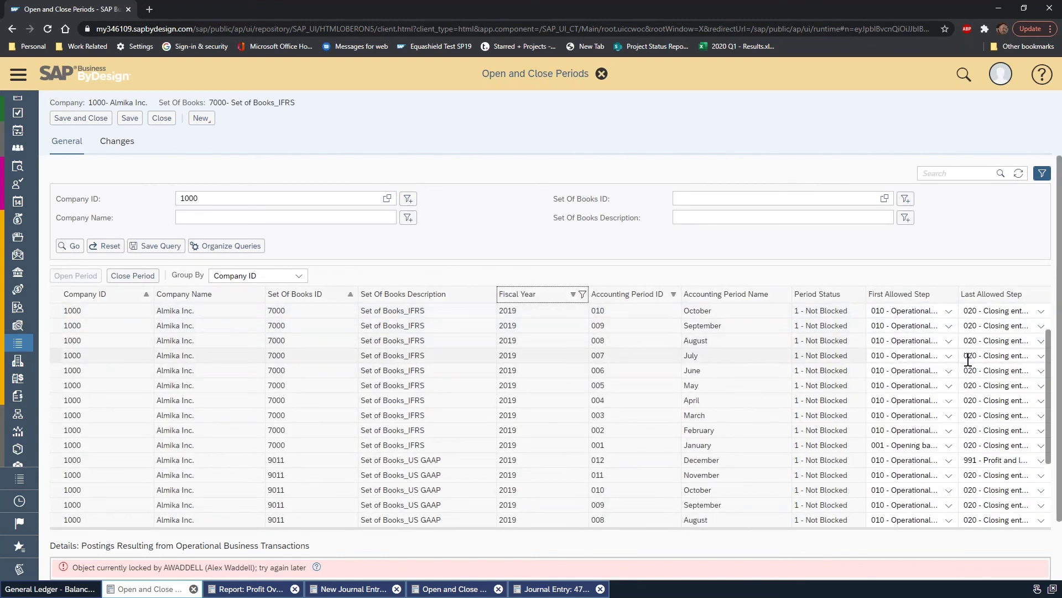
pyautogui.scroll(-3, 968, 361)
pyautogui.scroll(3, 947, 390)
pyautogui.scroll(5, 948, 388)
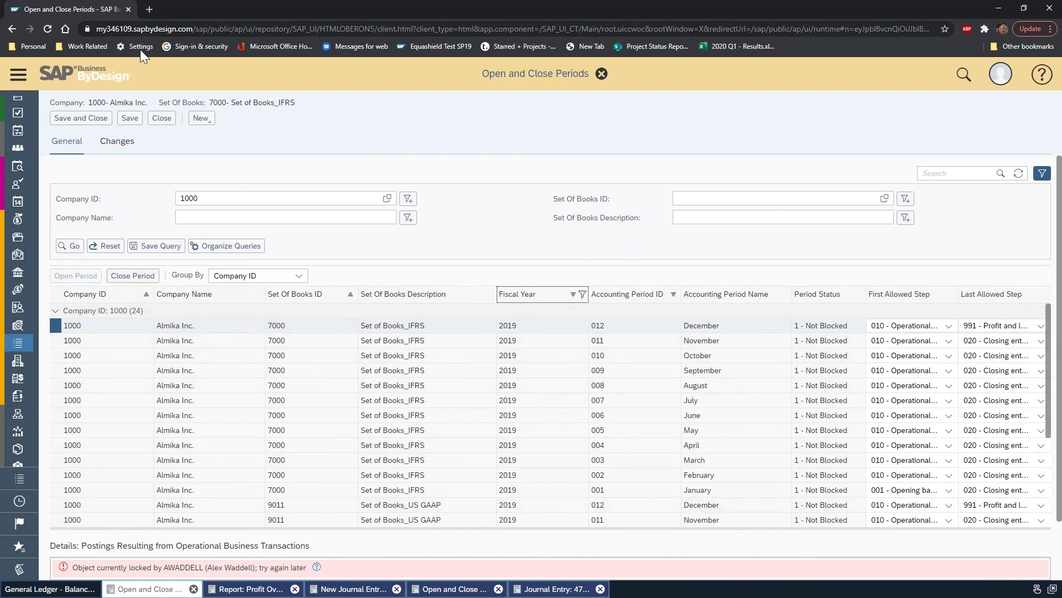
# Leave the periods page and open Edit Fiscal Years for EL99's set of books 9011.
pyautogui.click(159, 129)
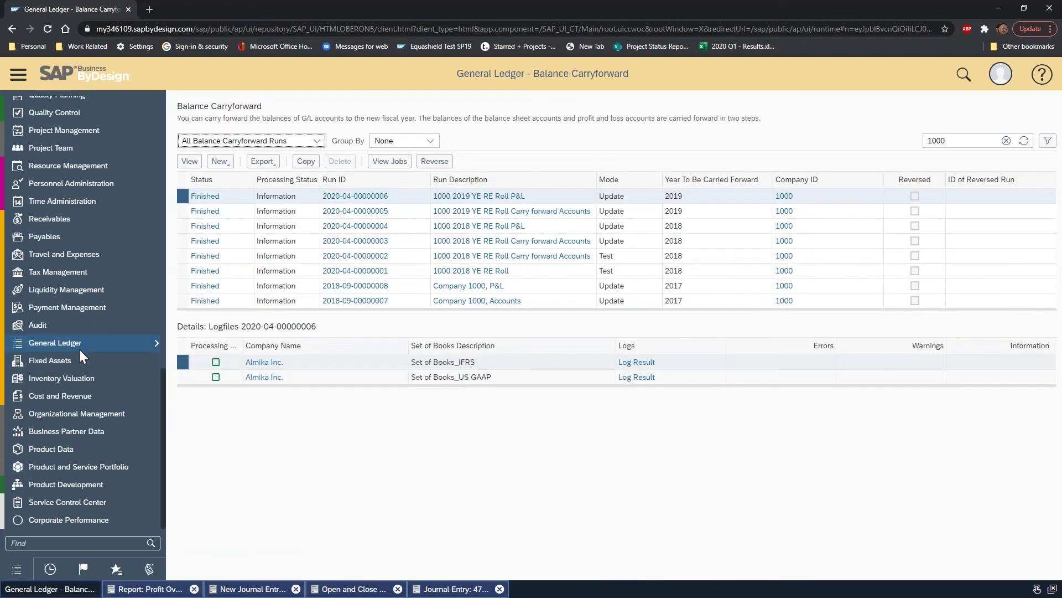
pyautogui.moveTo(94, 344)
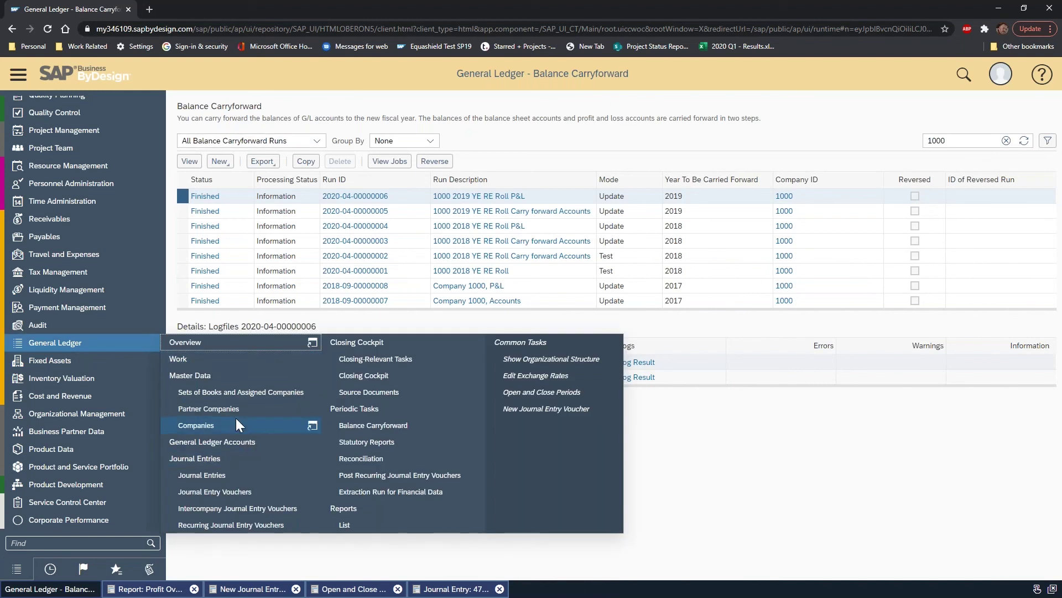
pyautogui.click(250, 393)
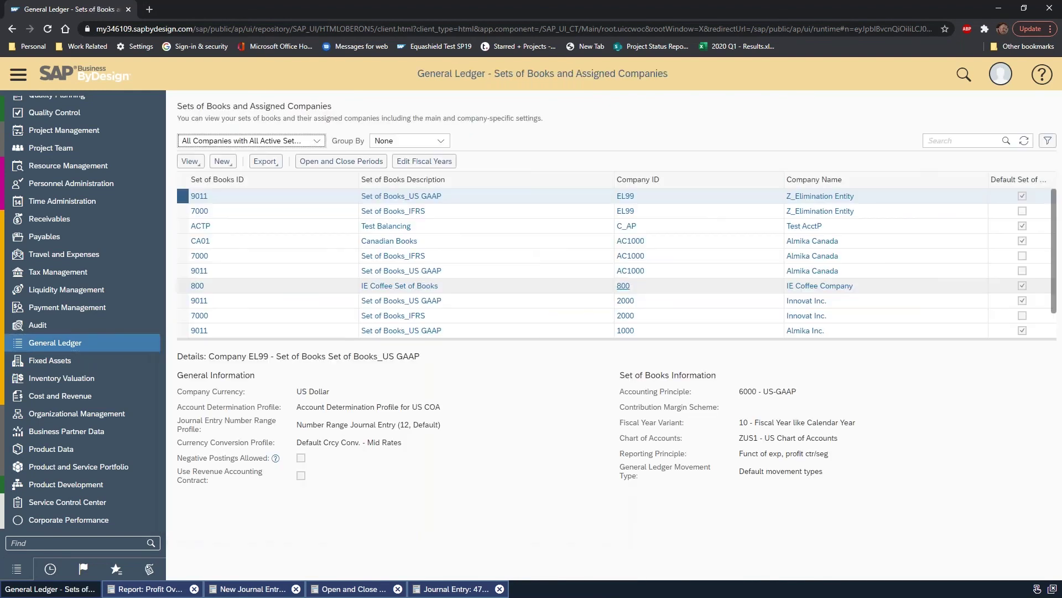
pyautogui.click(431, 163)
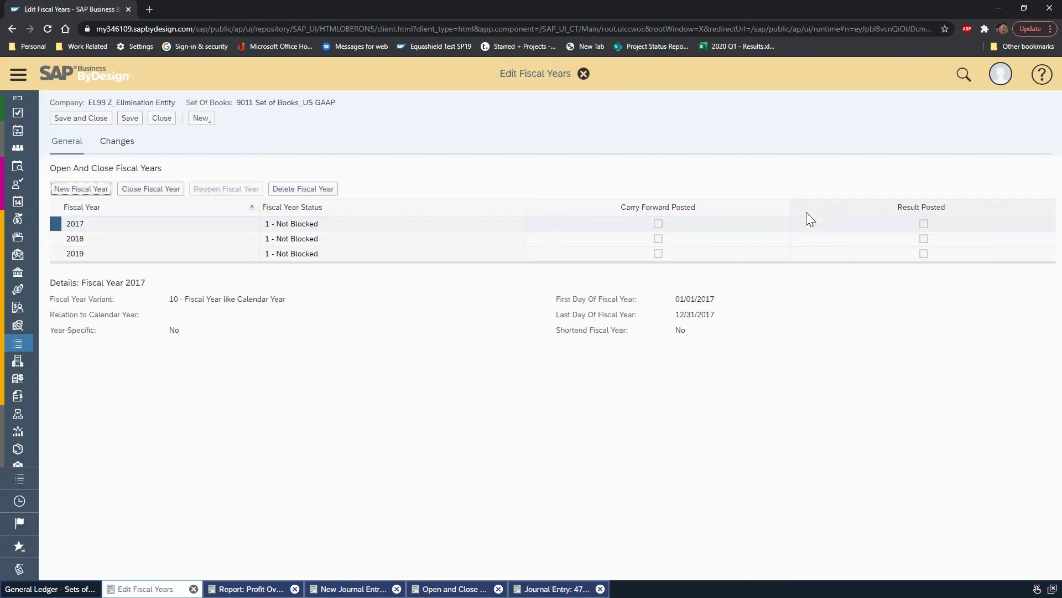